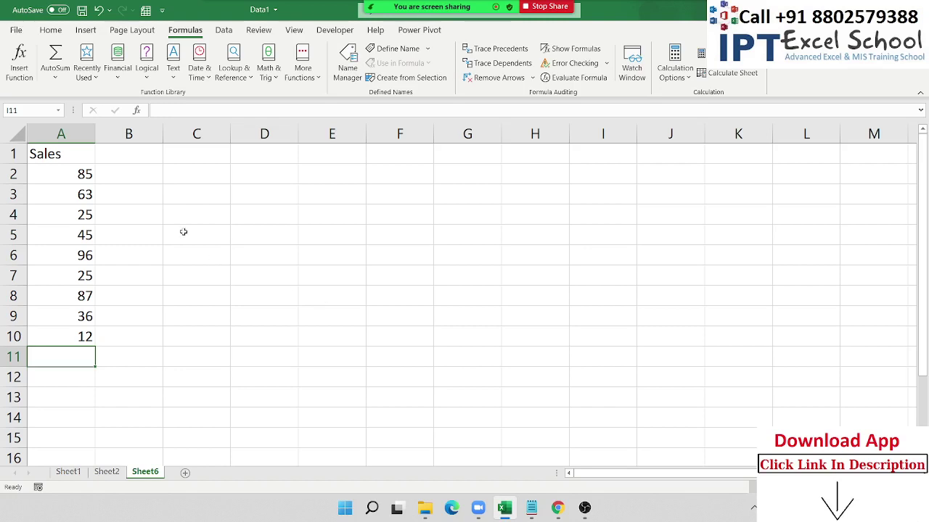
Step: Start the slab table in E2:F2 with the range 0-40 and incentive 500
click(753, 508)
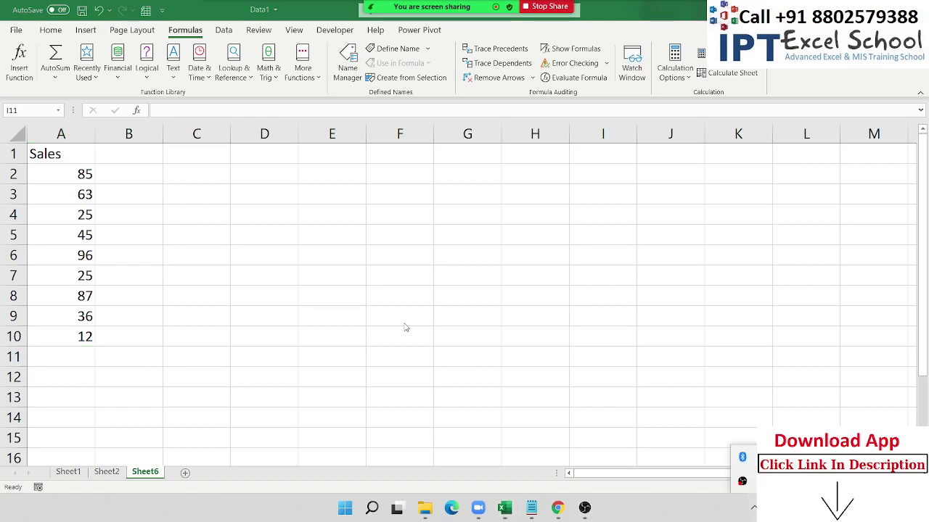
click(250, 285)
click(118, 195)
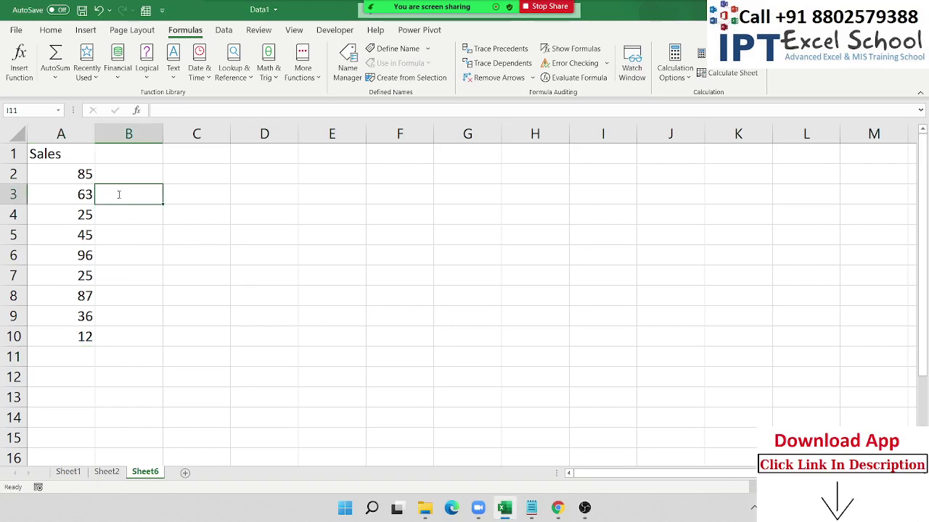
click(284, 189)
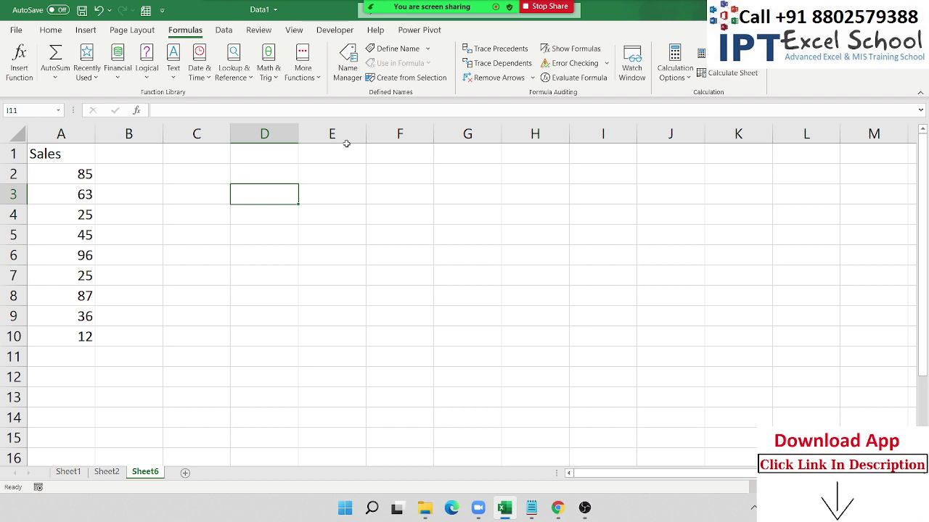
key(Up)
key(Left)
key(Left)
key(Left)
key(Right)
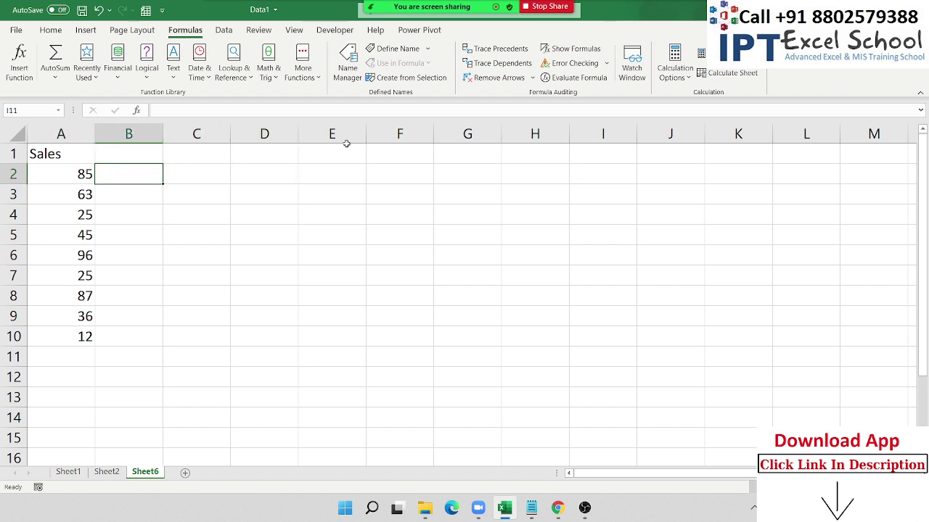
key(Right)
key(Right)
key(Right)
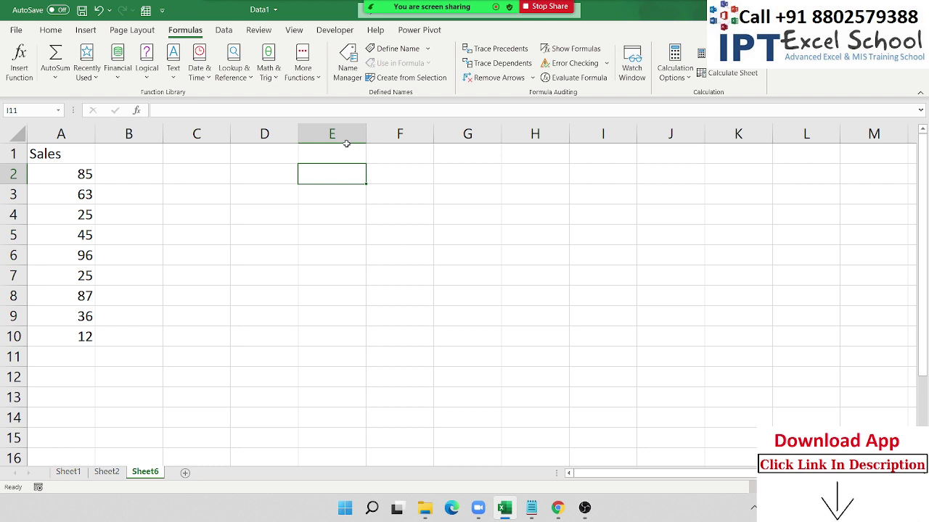
text(0-40)
key(Right)
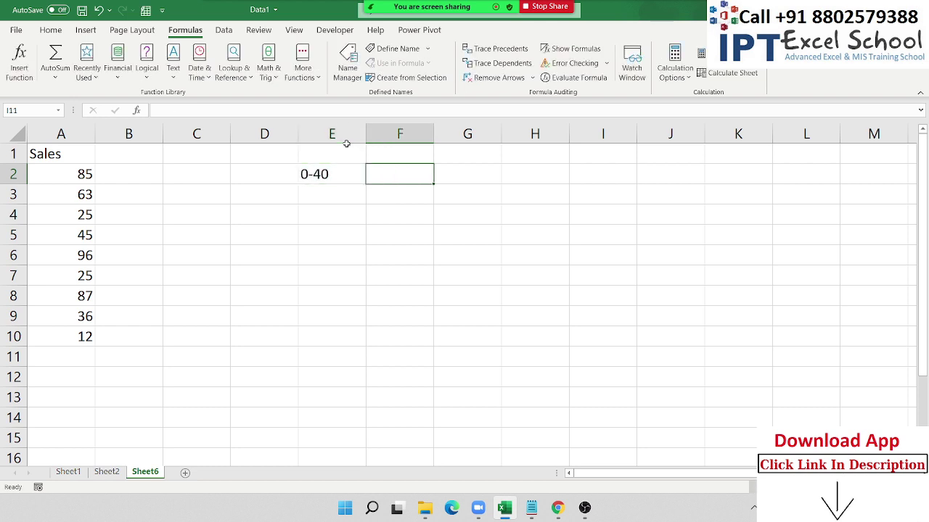
text(500)
key(Return)
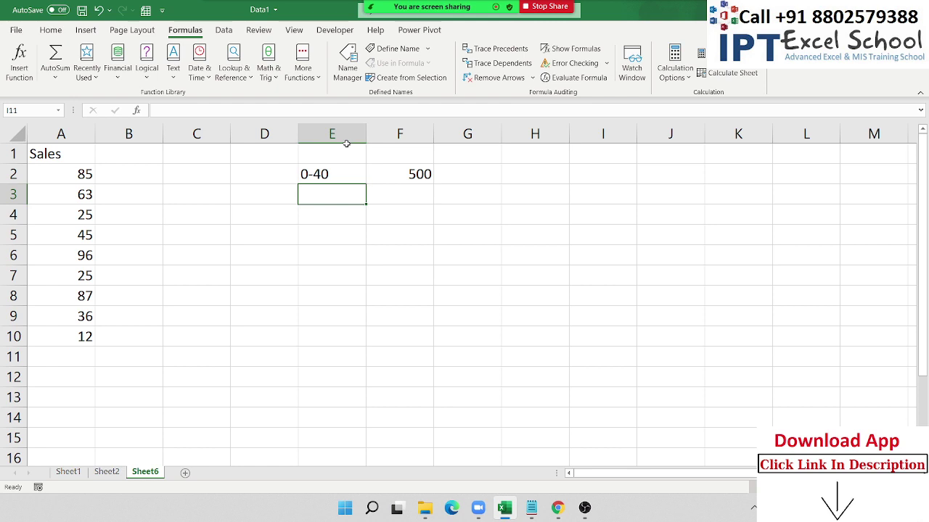
Step: Add the second slab: 41-80 paired with an incentive of 1000
text(41-80)
key(Return)
key(Right)
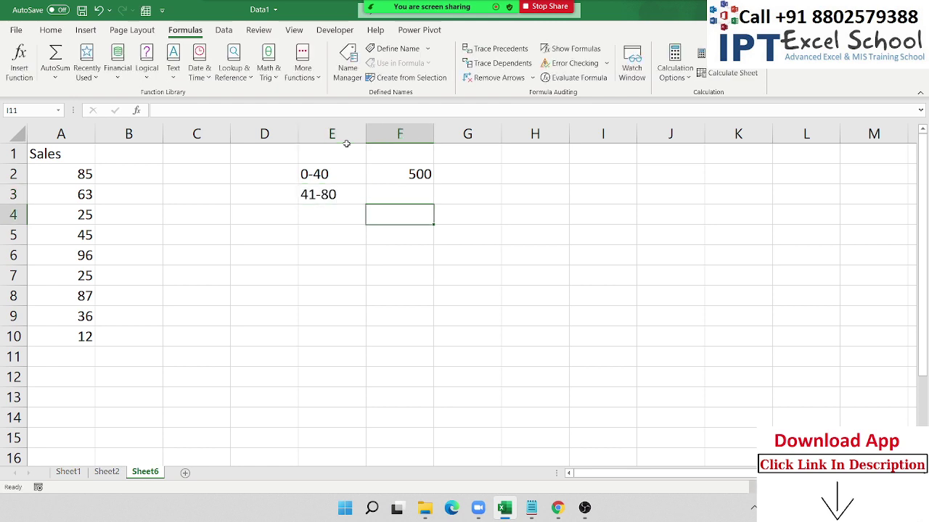
text(1)
key(Escape)
key(Up)
text(1000)
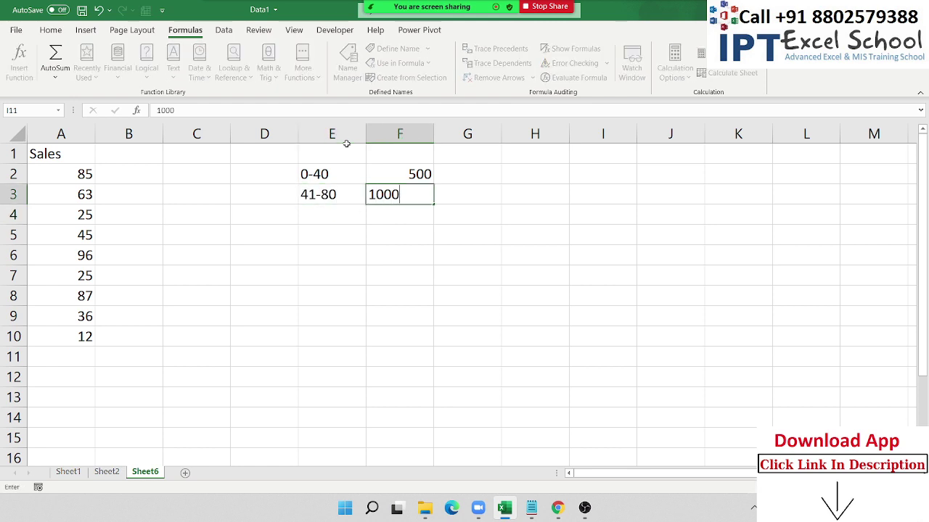
key(Return)
Step: Add the slabs 81-100 → 2000 and >100 → 5000 in rows 4 and 5
key(Left)
text(81-)
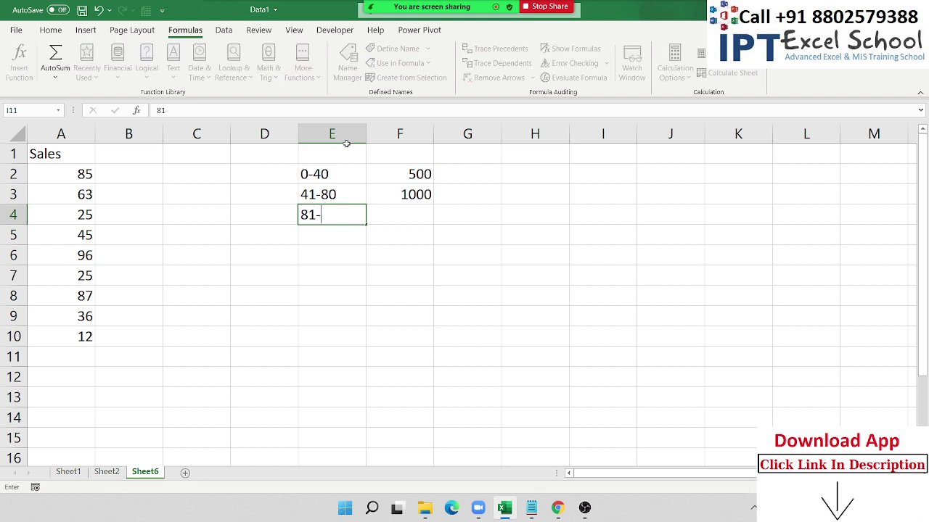
text(100)
key(Right)
text(2000)
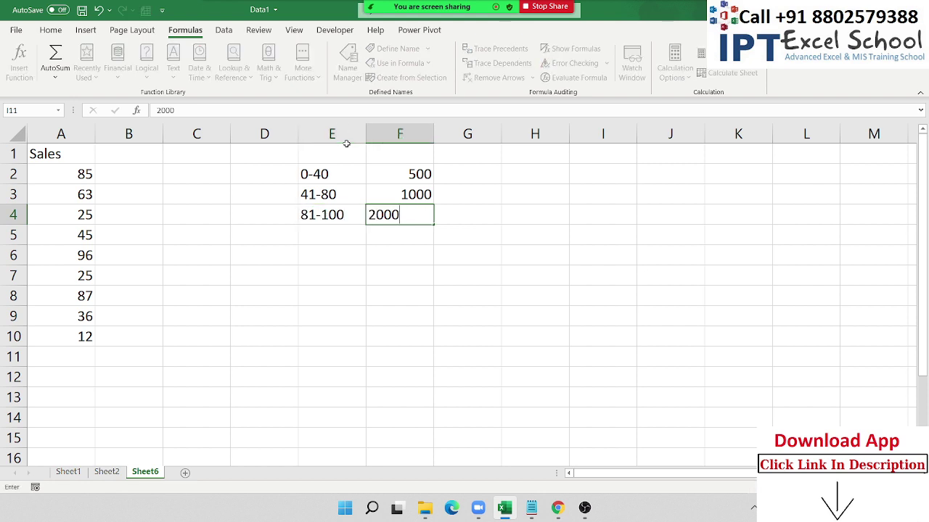
key(Return)
text(>100)
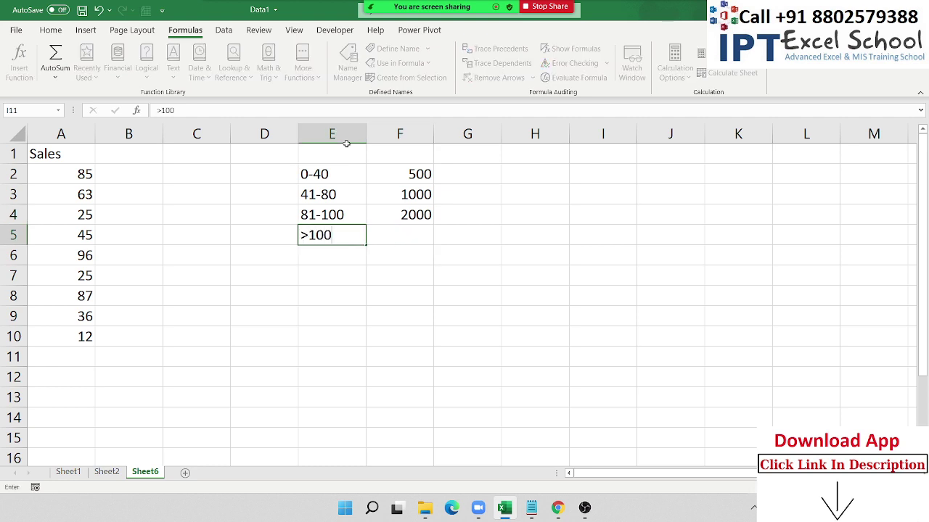
key(Right)
text(5000)
key(Return)
key(Left)
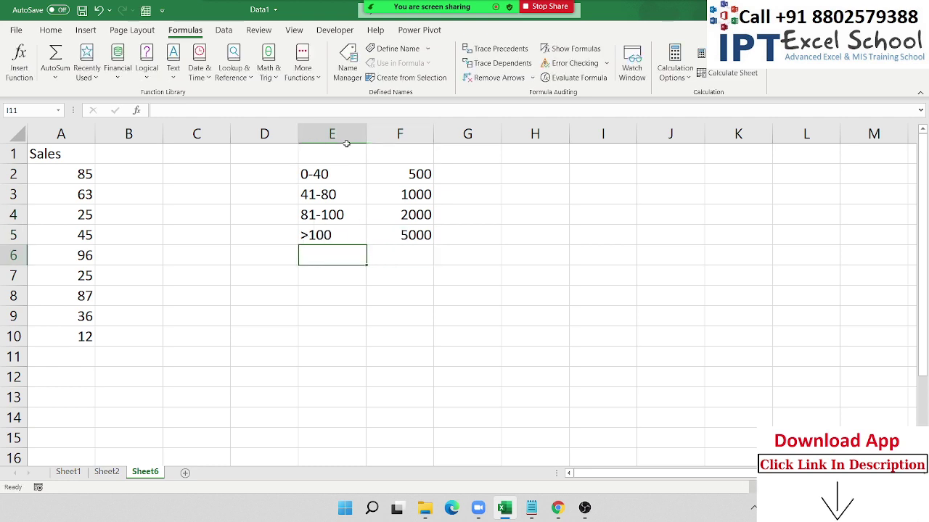
key(Left)
key(Left)
key(Left)
key(Left)
key(Up)
key(Up)
key(Up)
key(Up)
Step: Put the heading 'inc' in cell B1
key(Right)
key(Up)
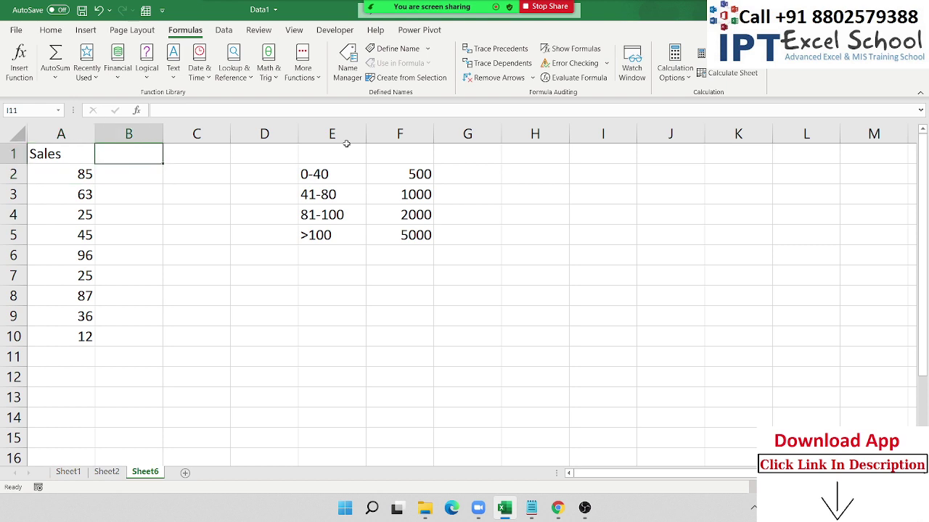
text(inc)
key(Return)
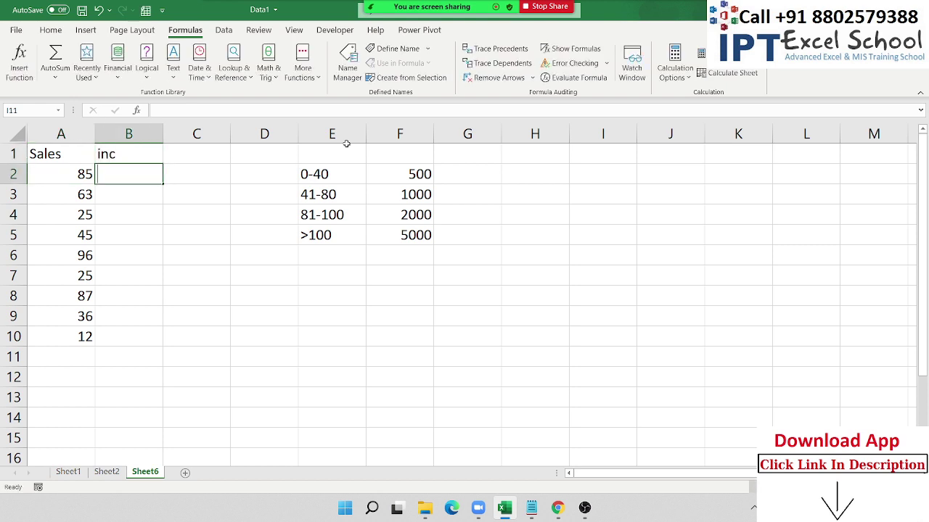
Step: Enter the first IF test in B2: 500 when A2 is at most 40
text(=if)
key(Tab)
key(Left)
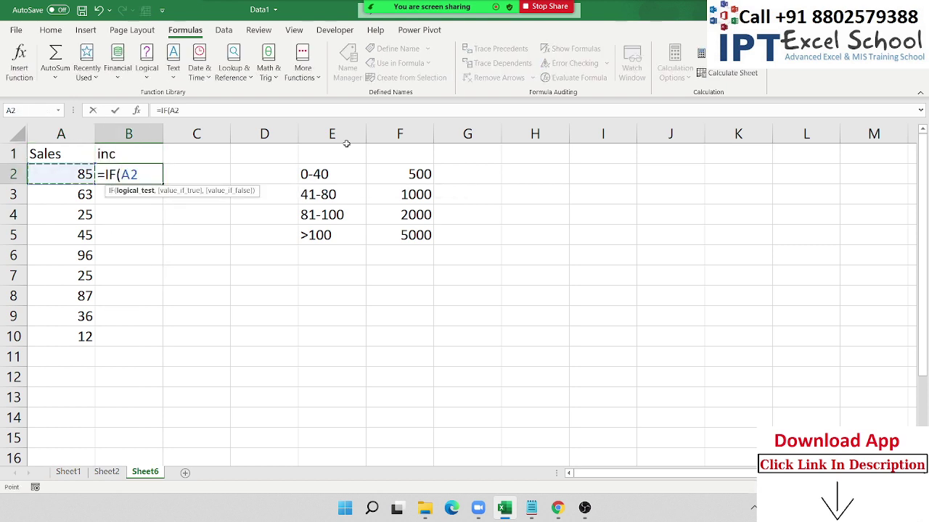
text(>)
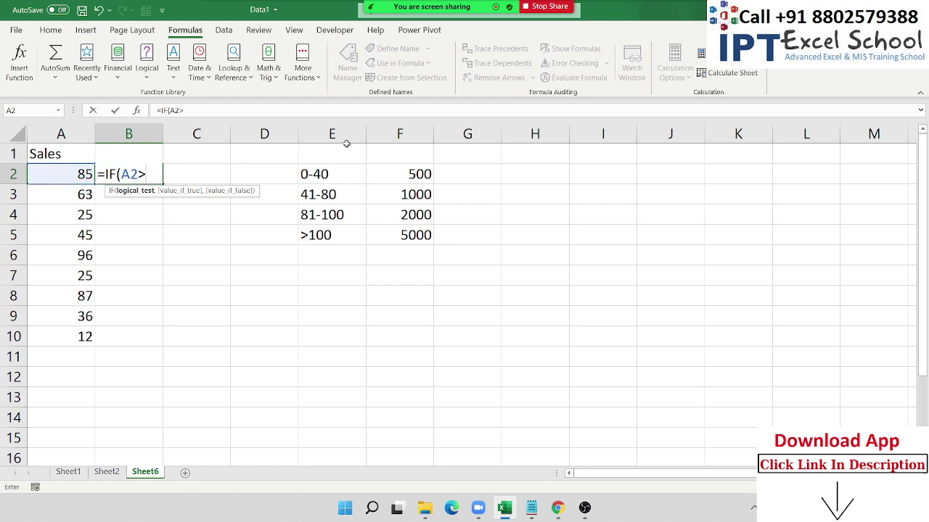
key(BackSpace)
text(<=)
text(40,)
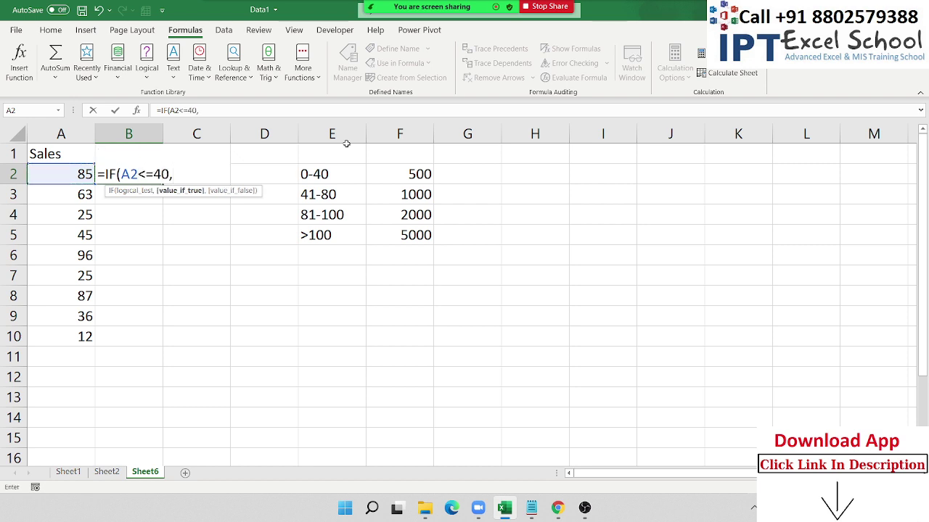
text(500)
key(Return)
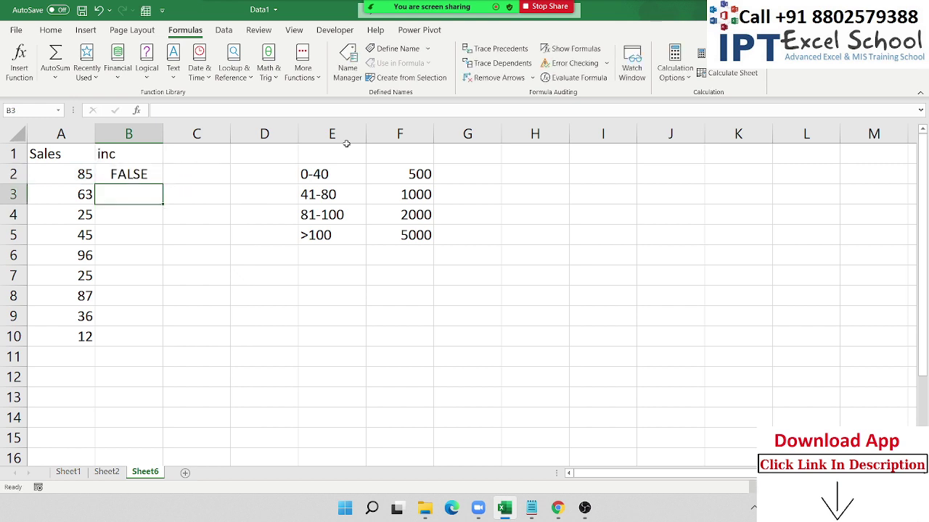
Step: Nest further IFs in B2: 1000 up to 80, 2000 up to 100, else 500
key(Up)
key(F2)
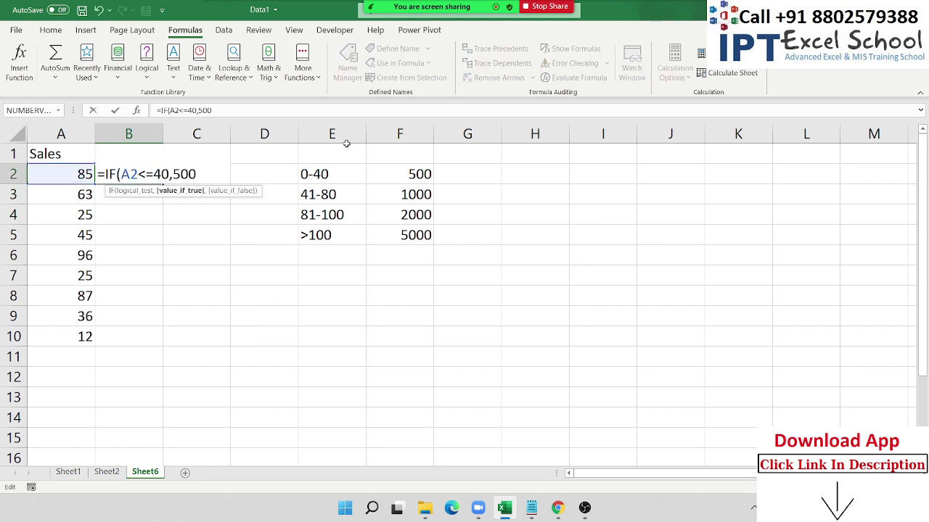
text(,if)
key(Tab)
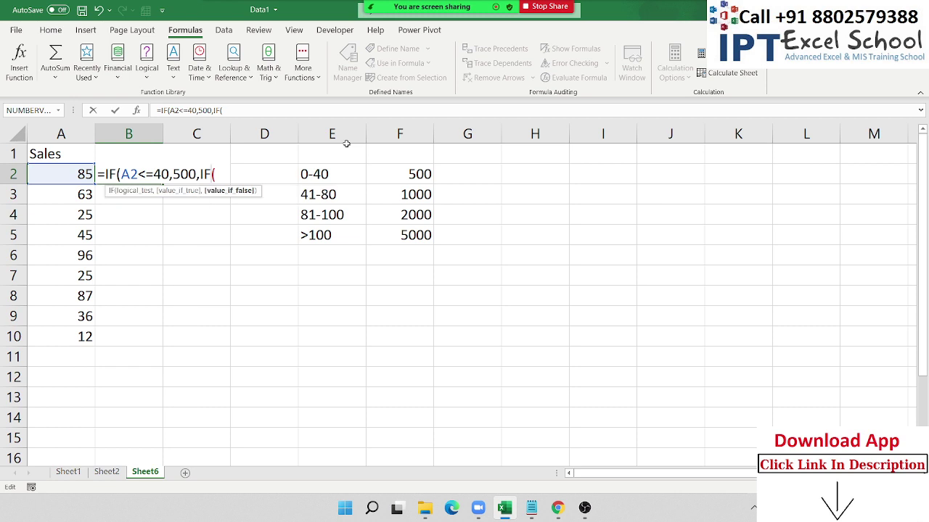
click(64, 173)
text(<=)
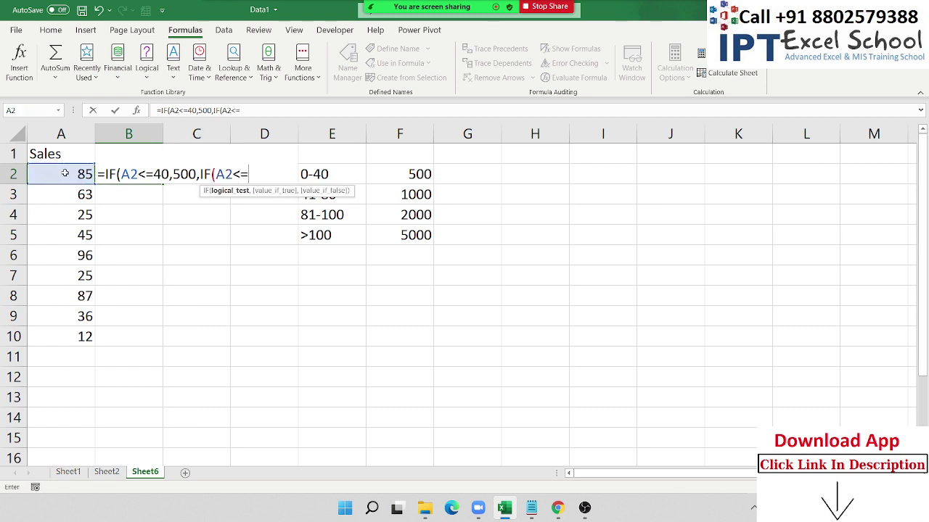
text(8)
text(0,4)
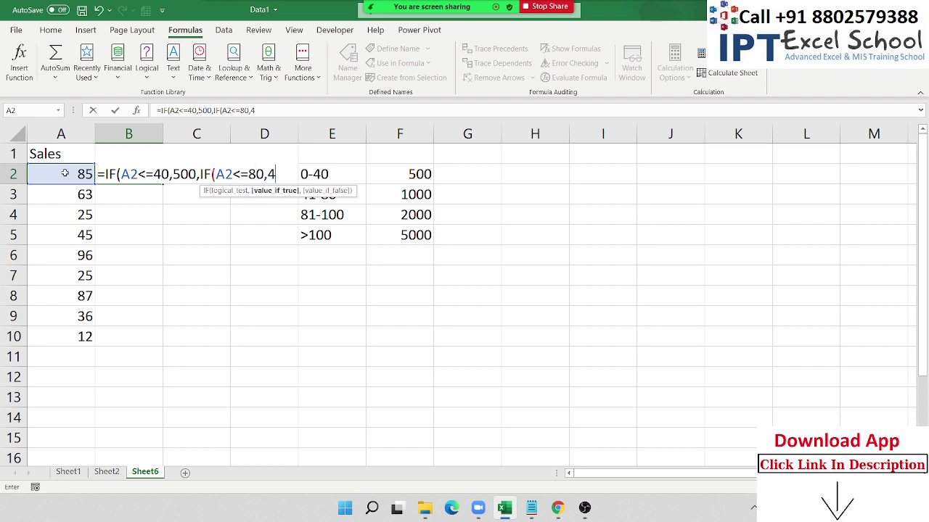
text(000)
key(BackSpace)
key(BackSpace)
key(BackSpace)
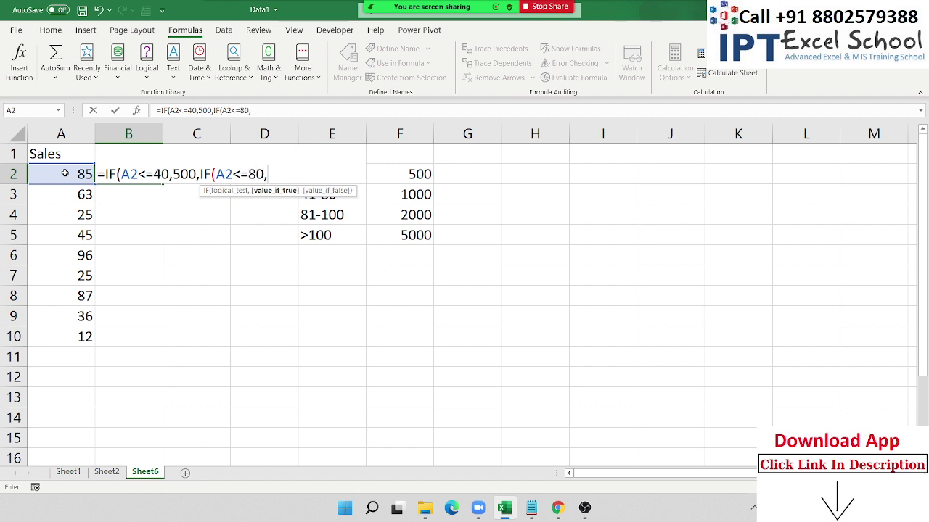
text(1000)
text(,if()
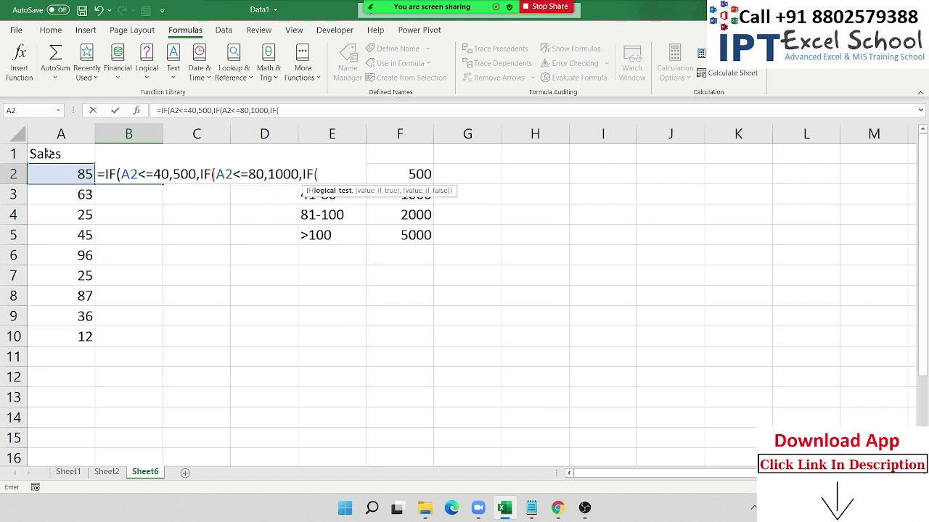
click(61, 173)
text(<=)
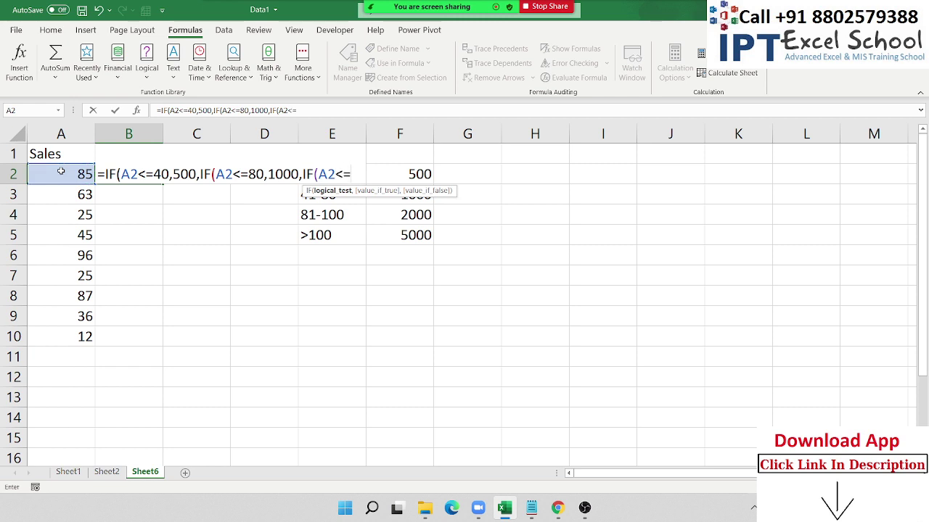
text(100)
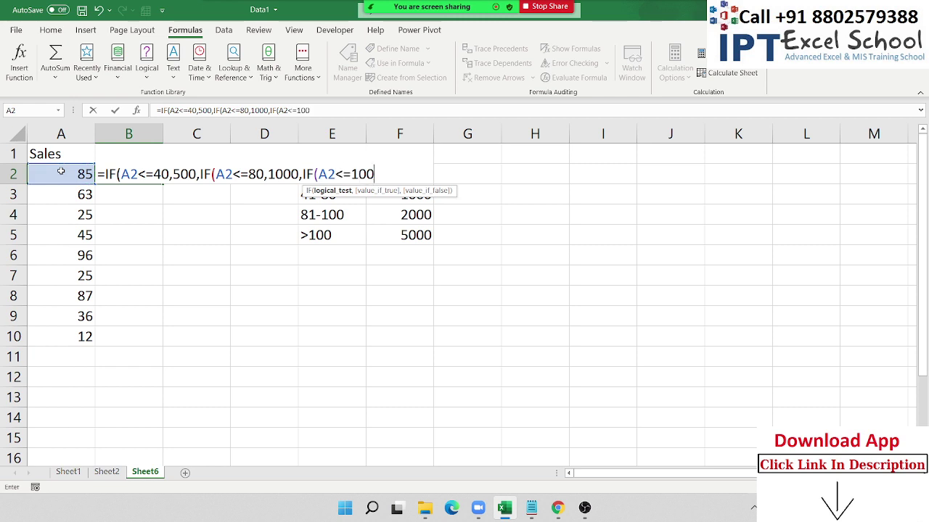
text(,200)
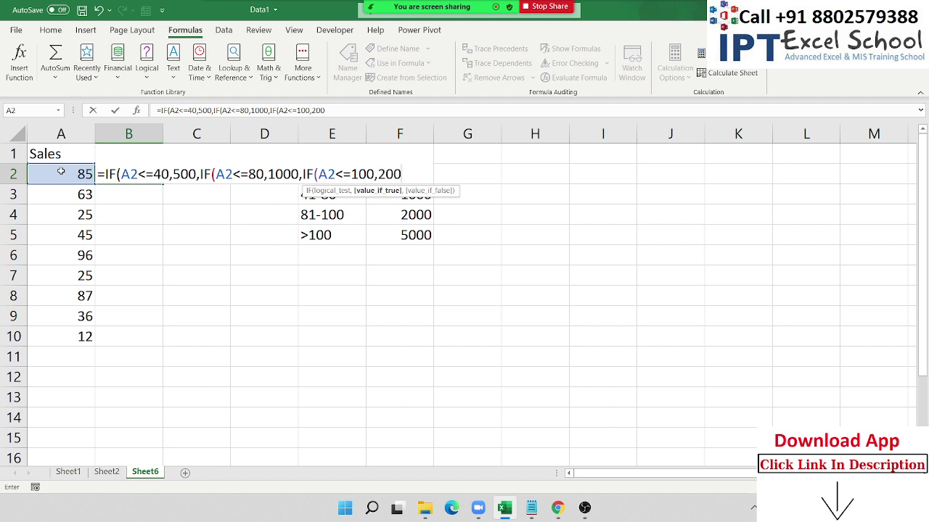
text(0,500)
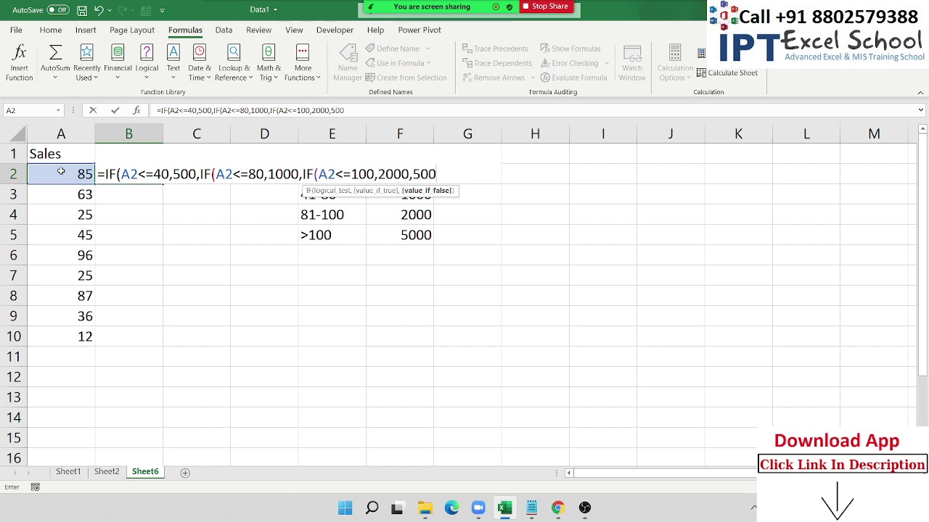
key(Return)
key(Return)
key(Up)
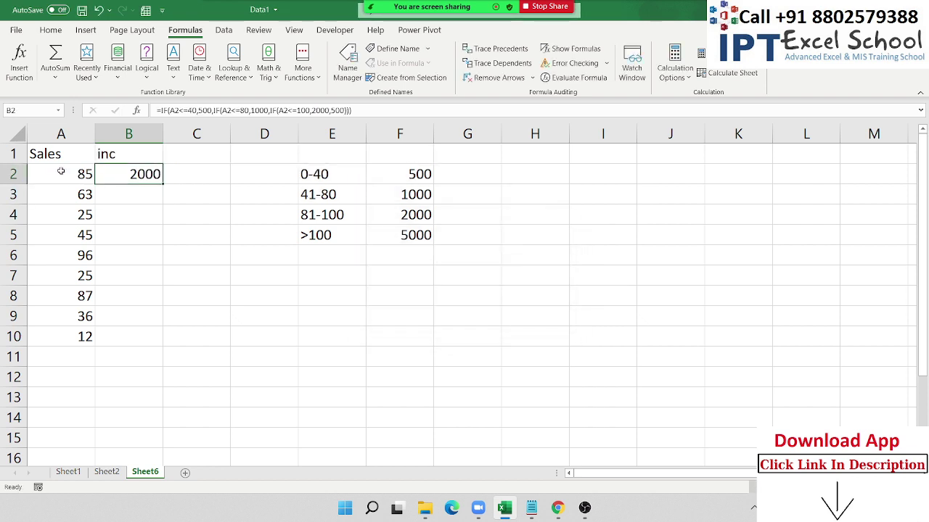
click(335, 110)
key(Return)
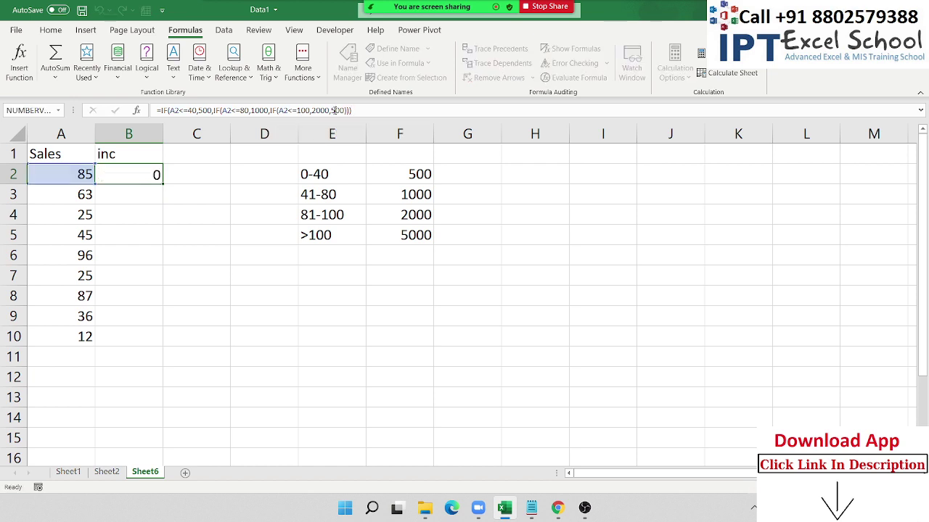
click(159, 170)
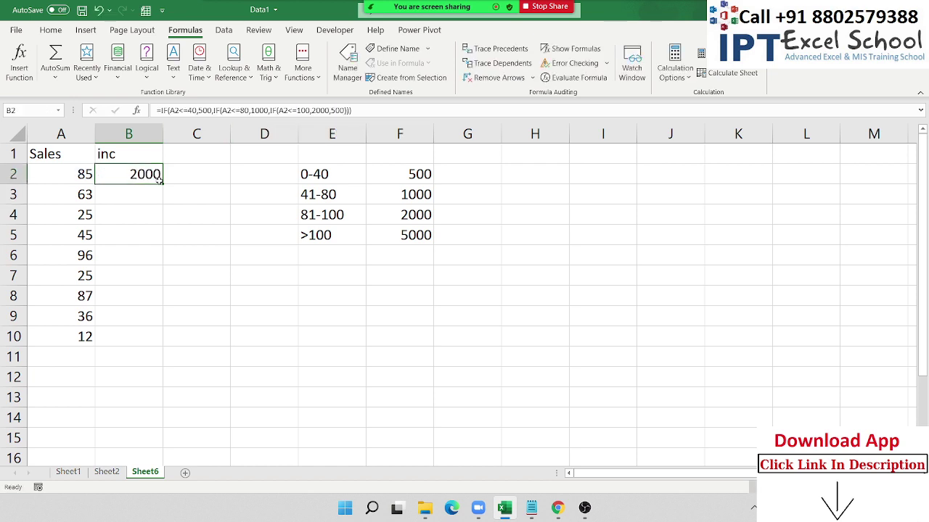
drag(163, 184, 163, 345)
double_click(153, 174)
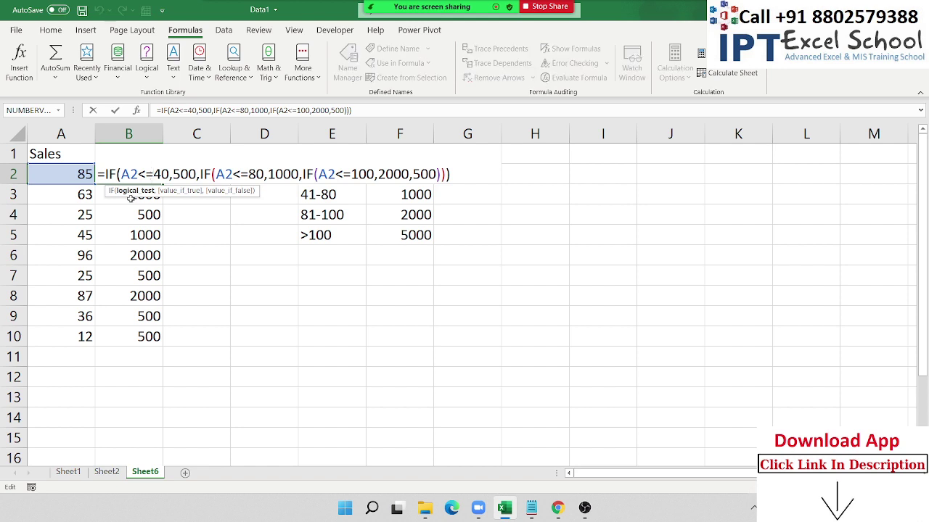
drag(106, 174, 449, 178)
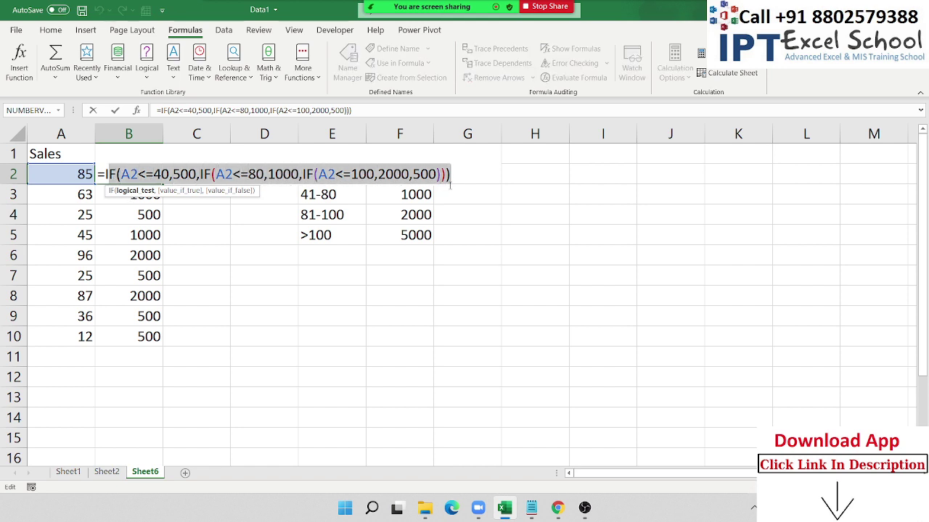
key(Escape)
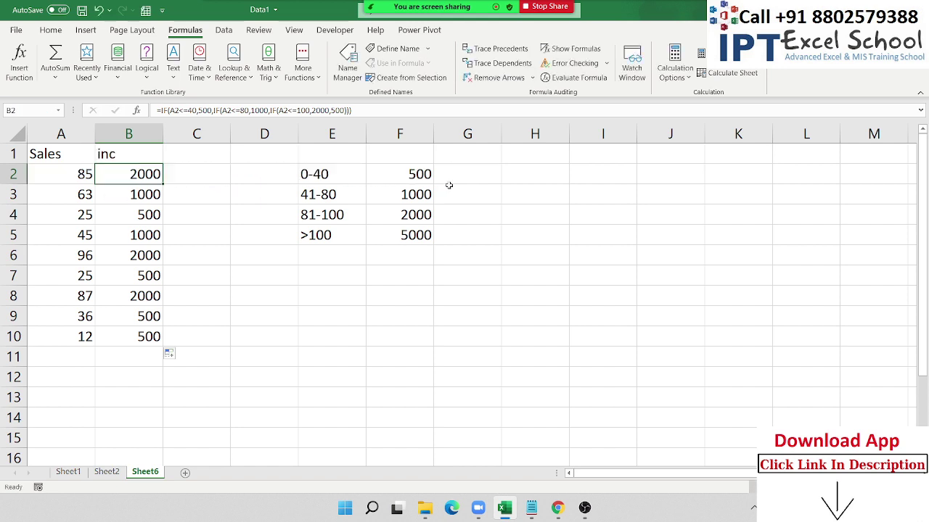
key(ctrl+shift+Down)
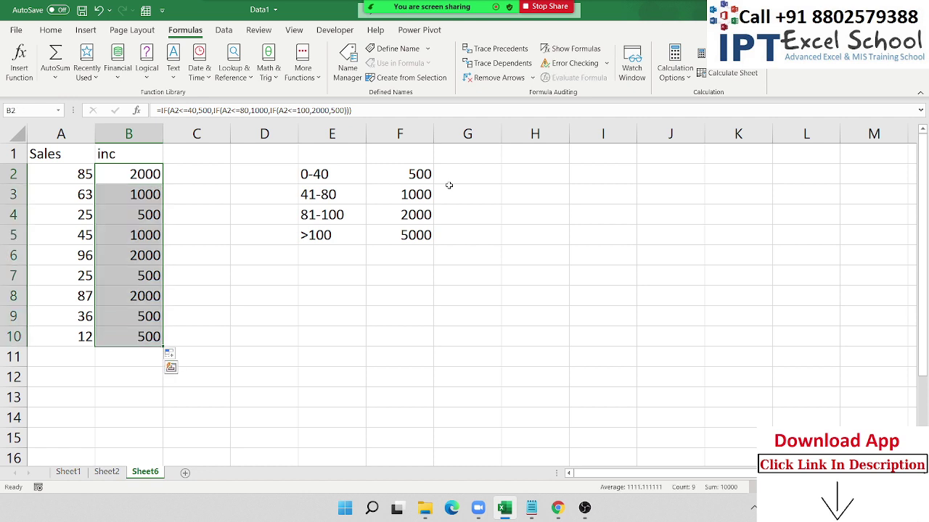
key(Down)
key(ctrl+shift+Down)
Step: Clear B3:B10 and start an IFS in B3: A3<=40 gives 500, A3<=80 gives 1000
key(Delete)
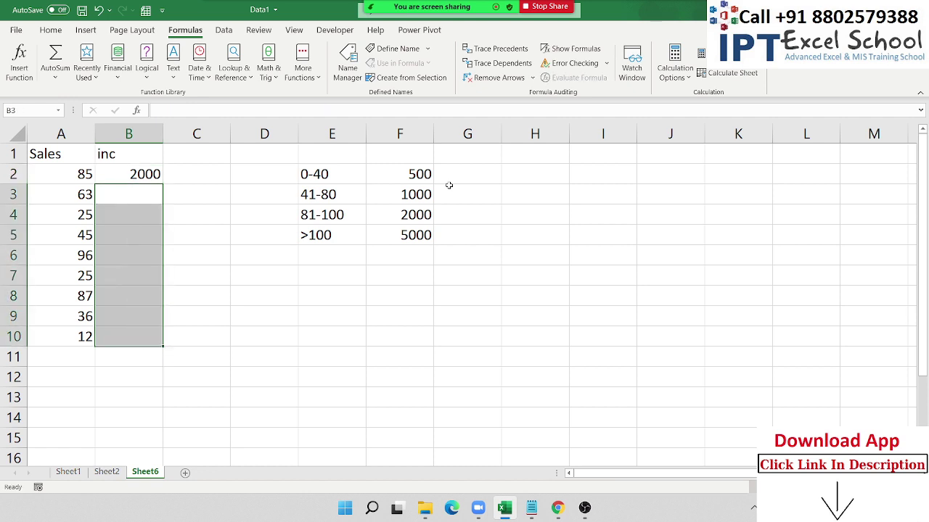
text(=i)
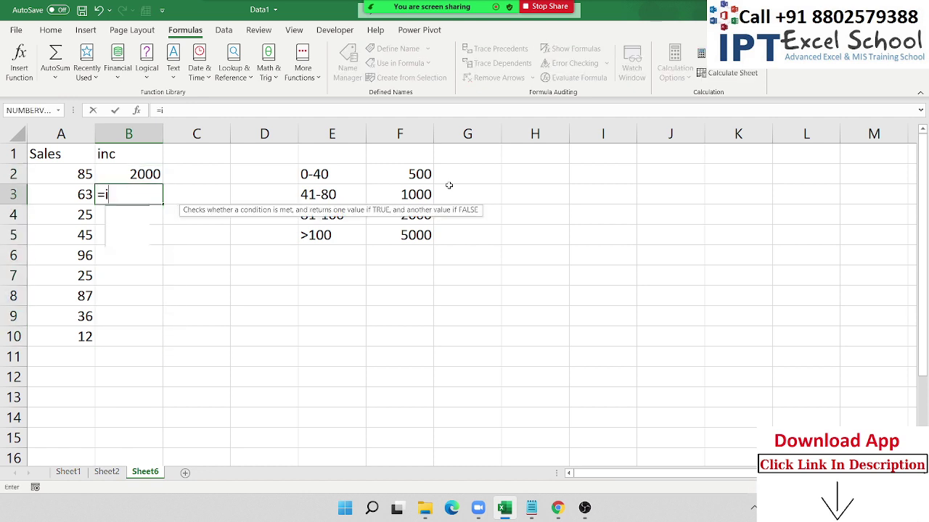
text(fs)
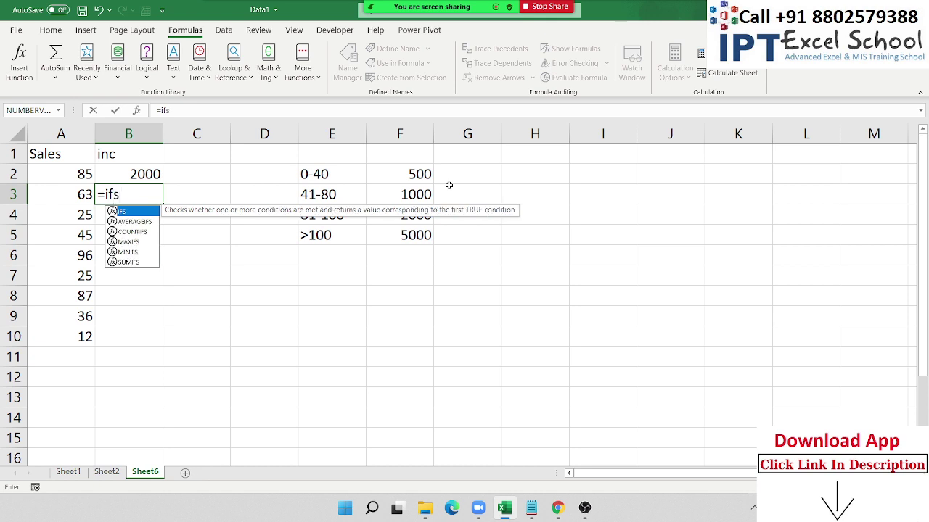
key(Tab)
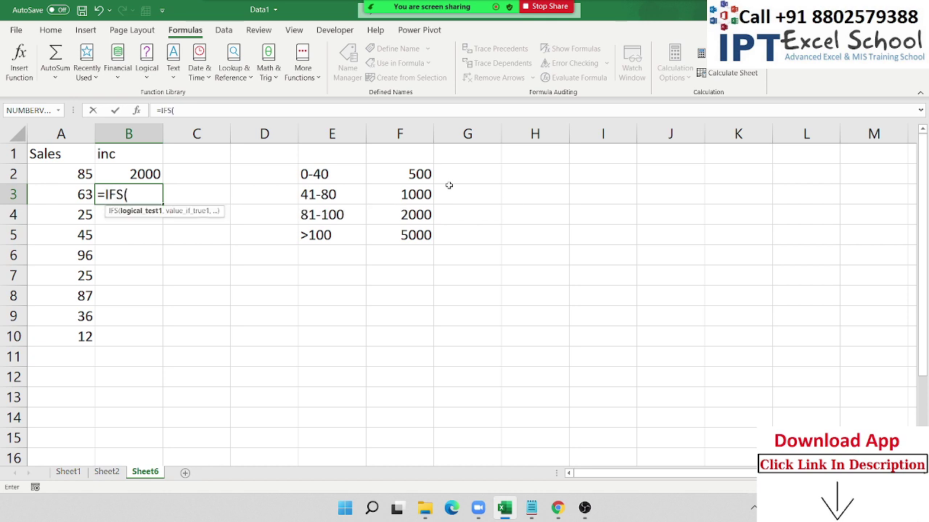
key(Left)
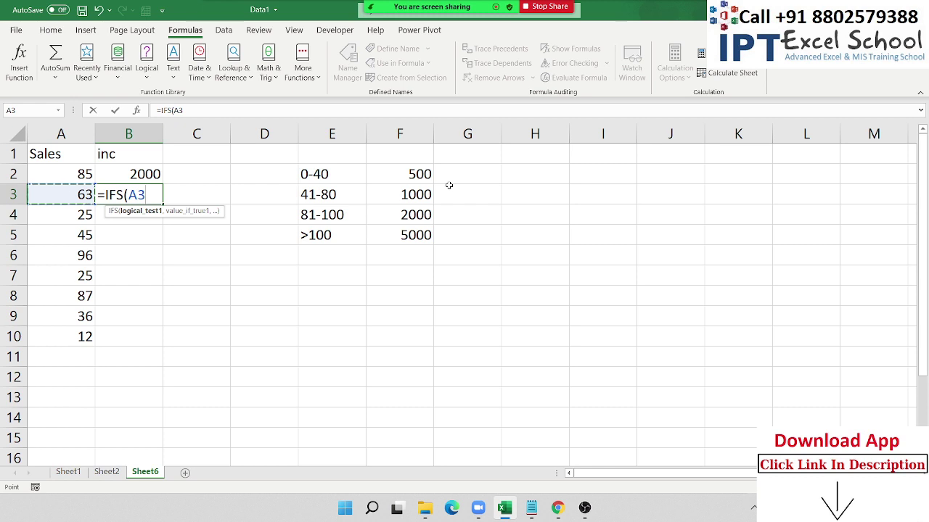
text(<)
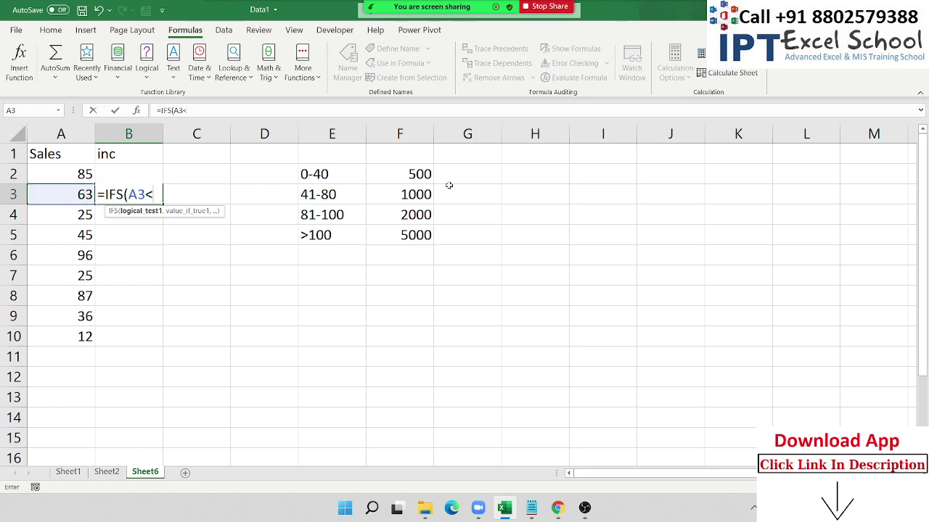
text(=40,)
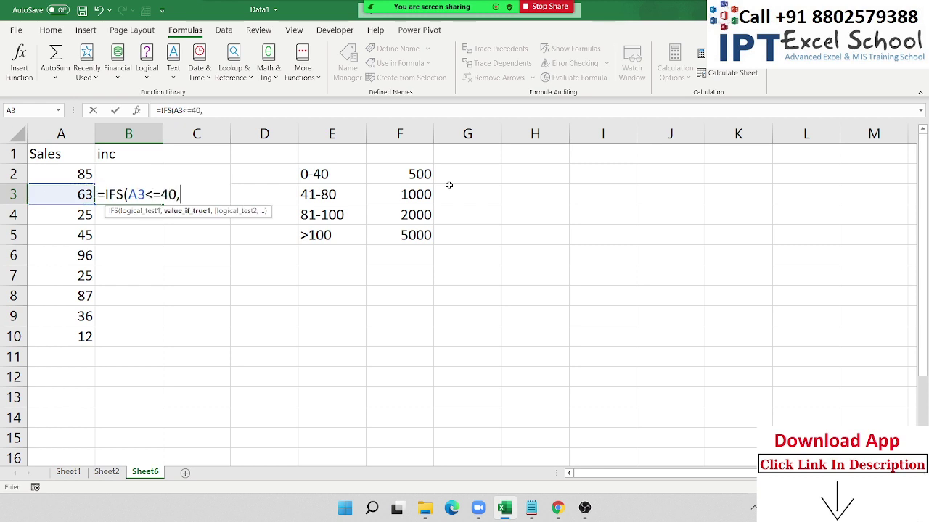
text(1)
text(000)
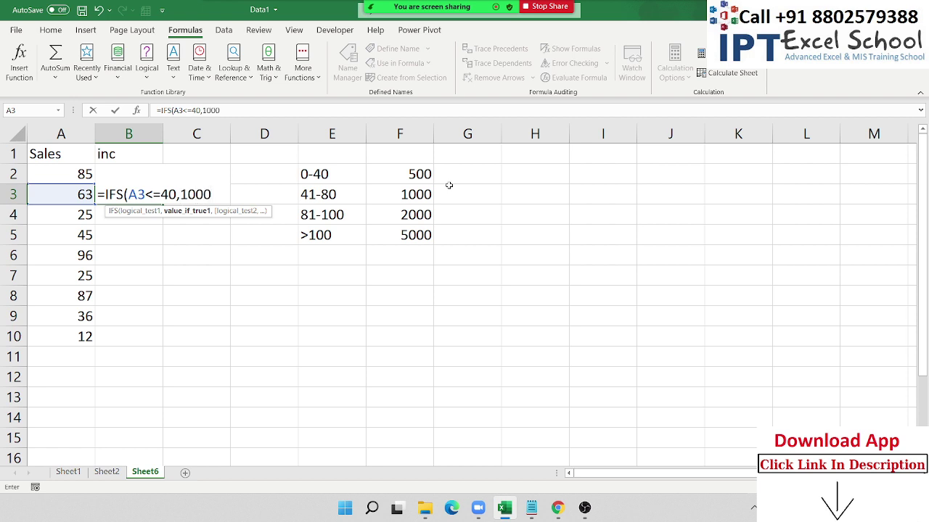
text(,)
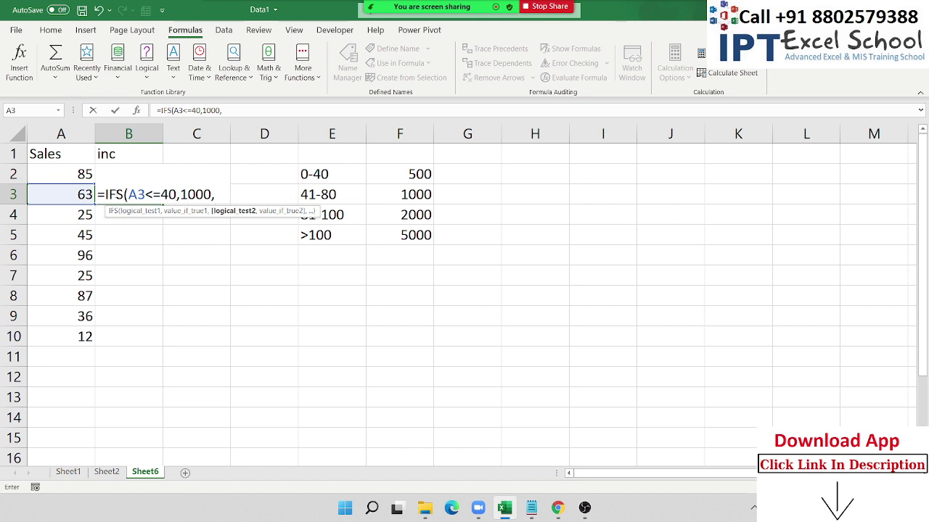
text(if)
key(BackSpace)
key(BackSpace)
click(85, 194)
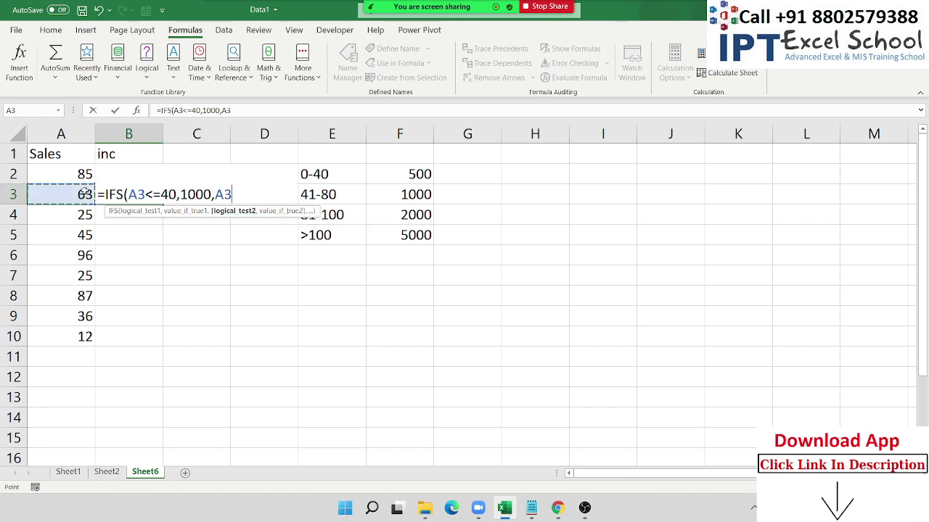
text(<)
text(=)
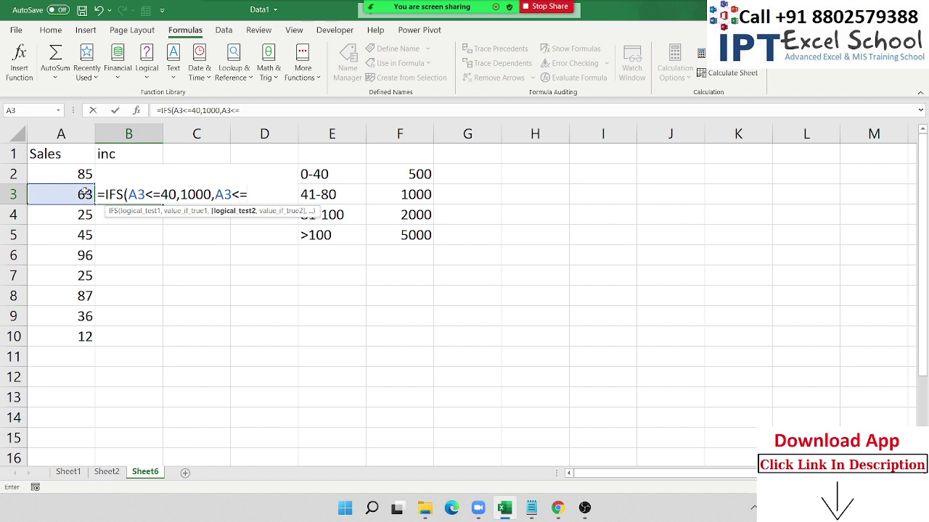
text(80,)
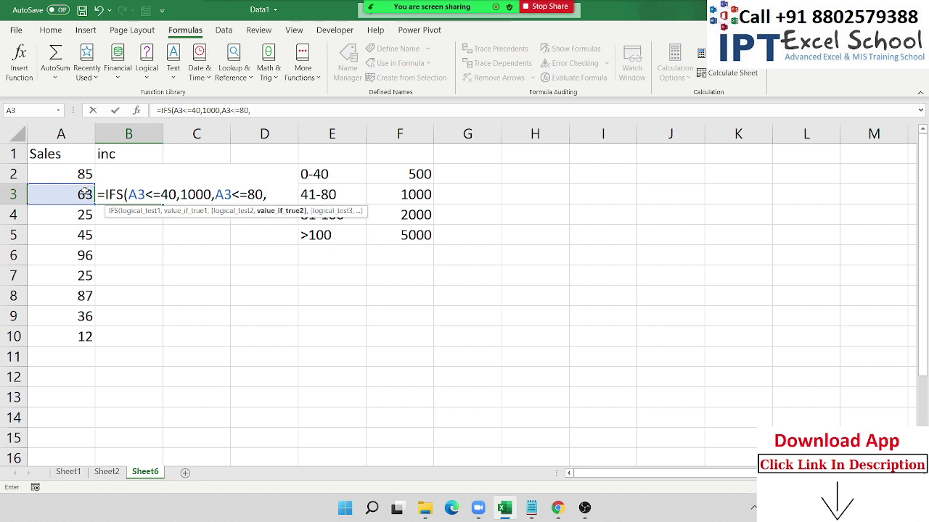
click(182, 195)
key(Delete)
key(Delete)
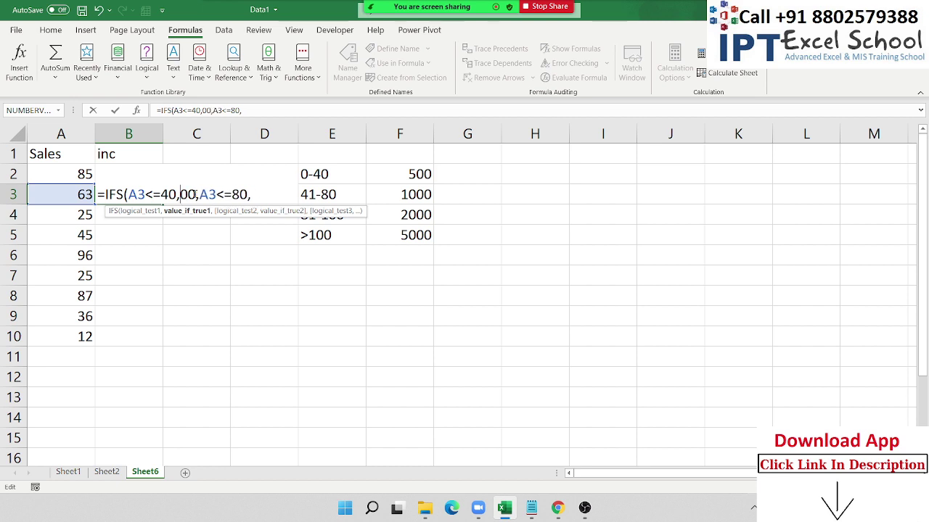
text(5)
click(269, 195)
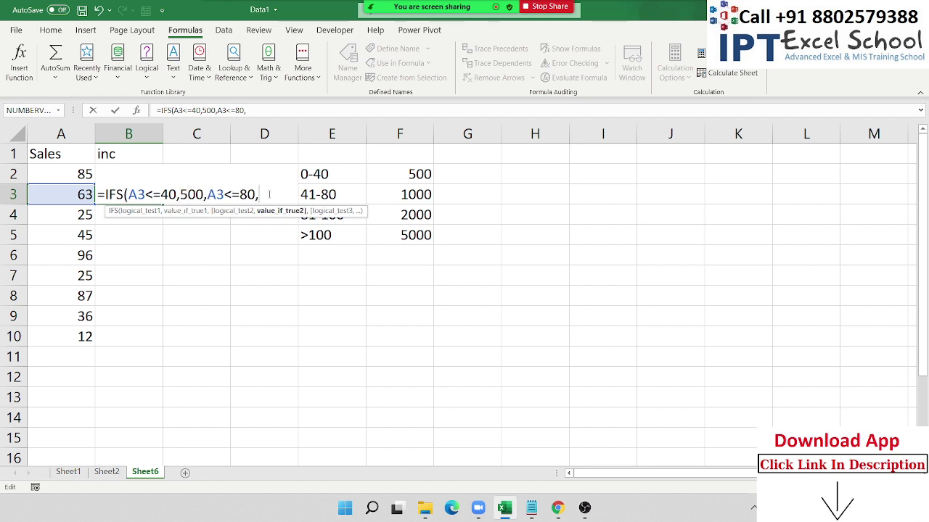
text(1000)
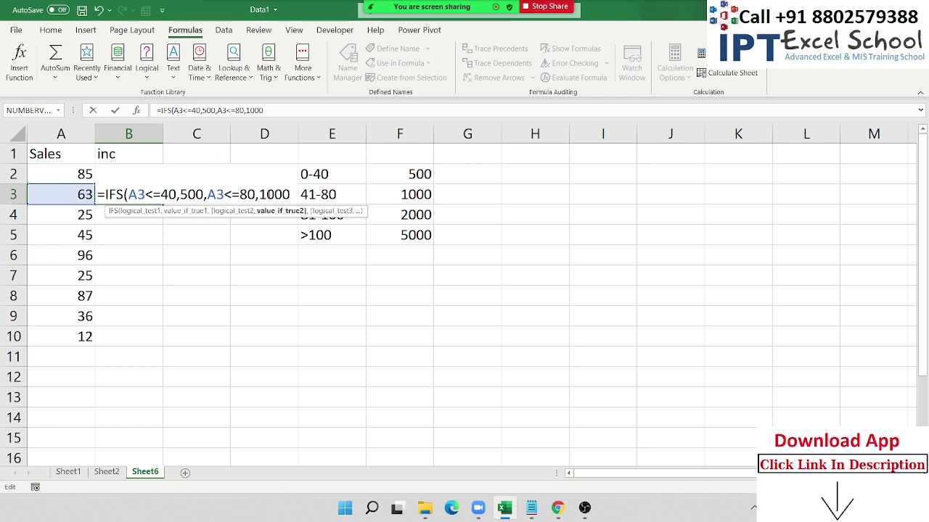
text(,)
Step: Finish the IFS with A3<=100 → 2000 and A3>100 → 5000, then enter it
click(76, 194)
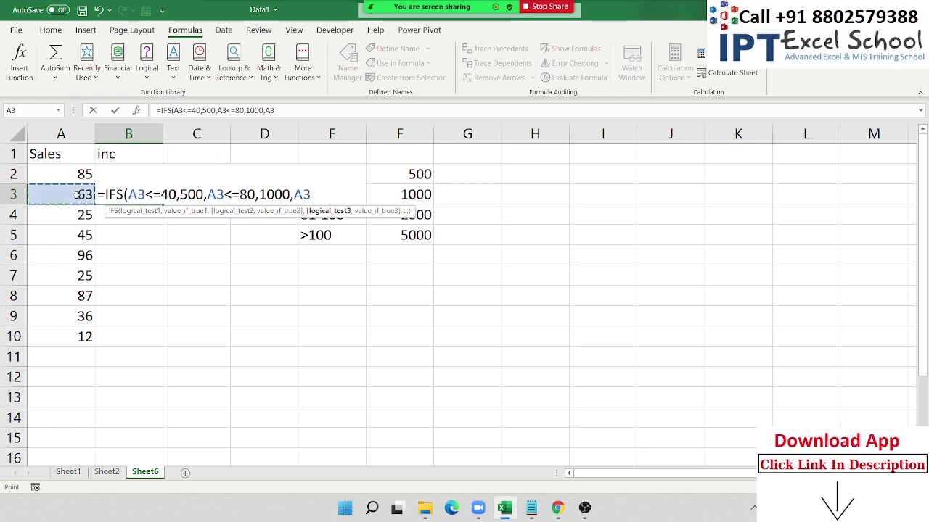
text(<=)
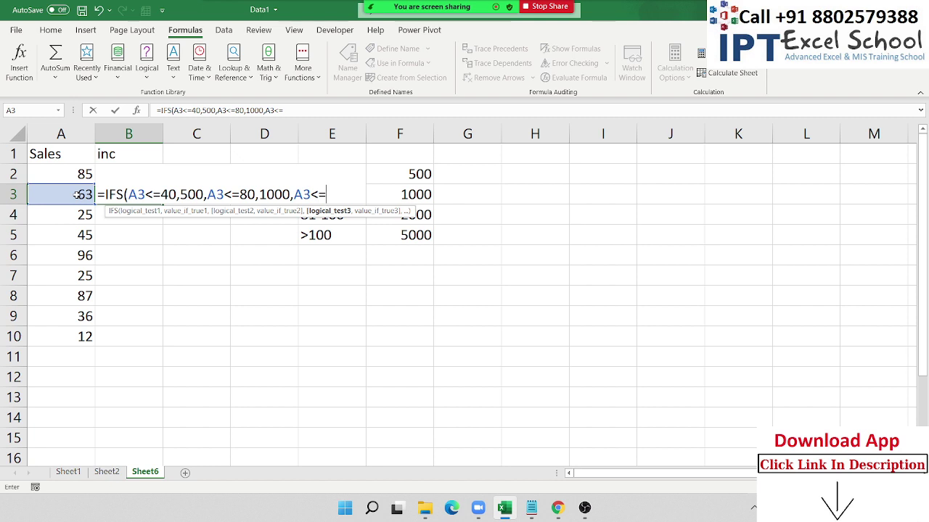
text(100,)
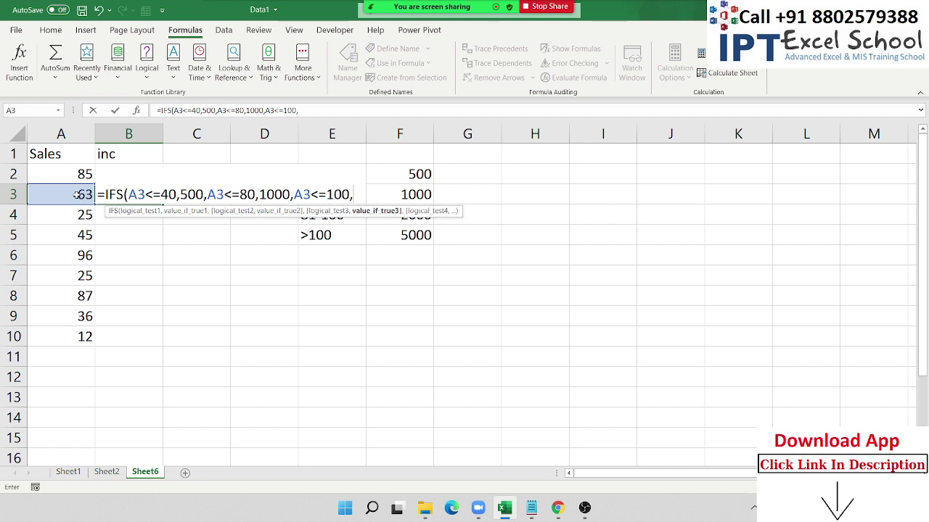
text(2000,)
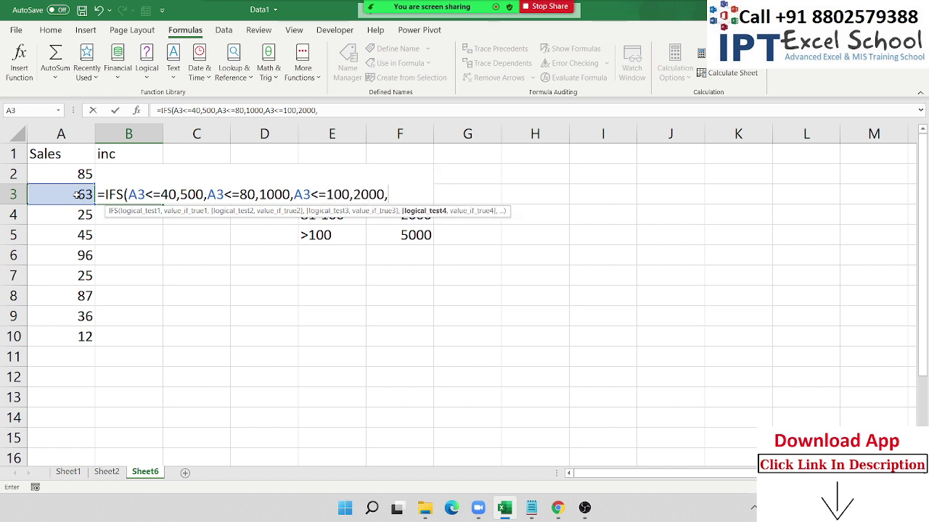
click(78, 194)
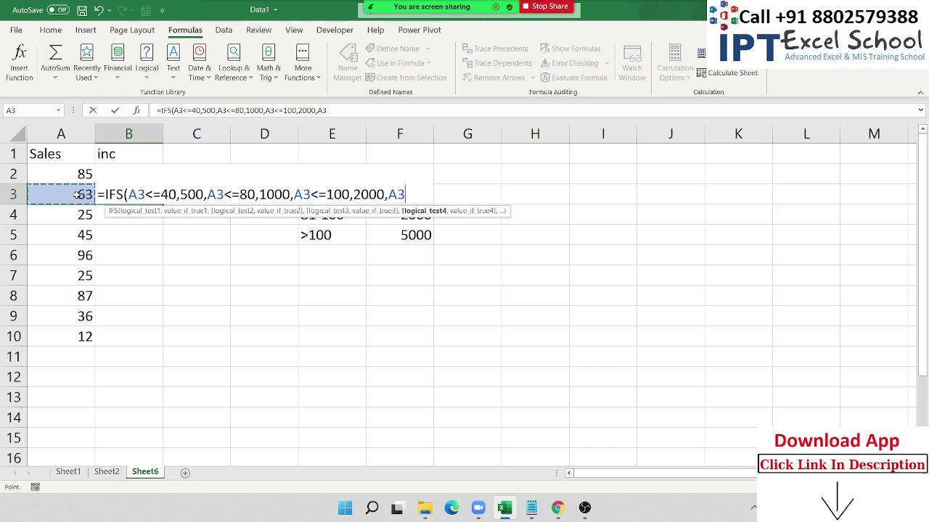
text(<=)
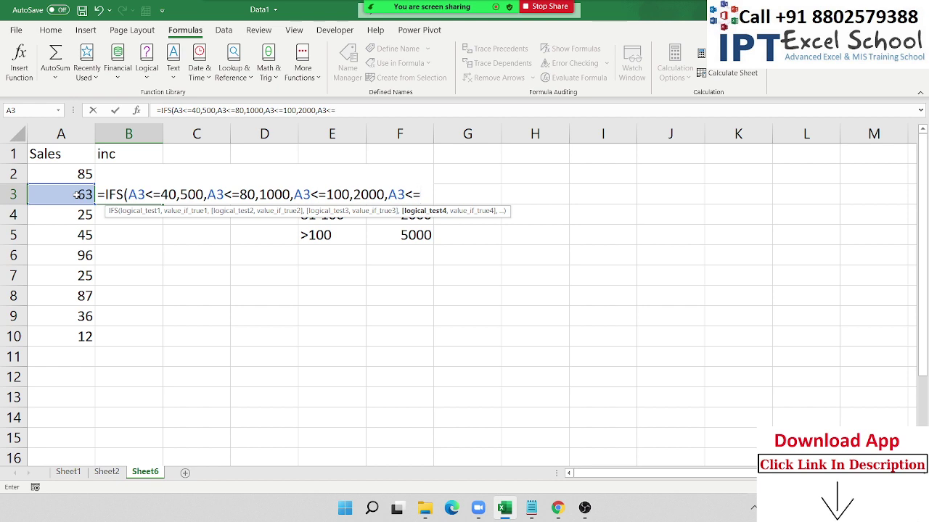
key(BackSpace)
key(BackSpace)
text(>)
key(BackSpace)
text(100,)
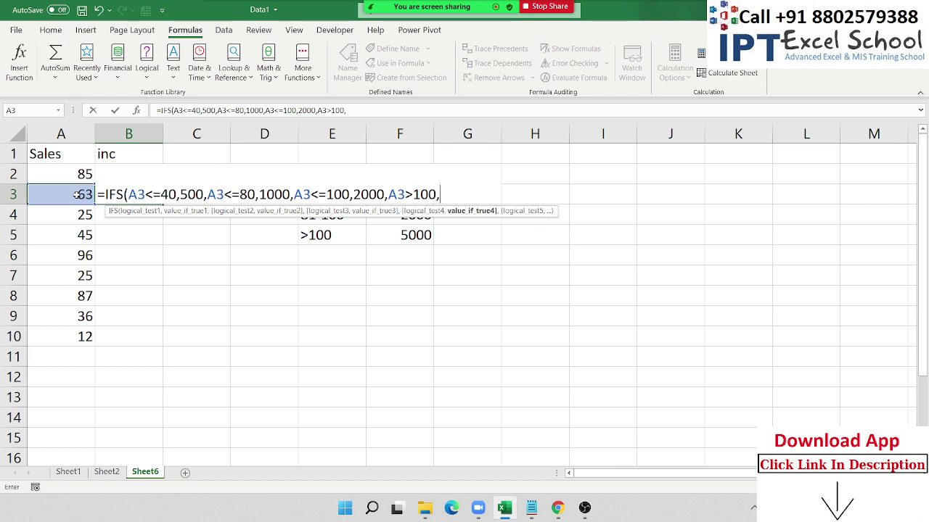
text(5000)
text(,)
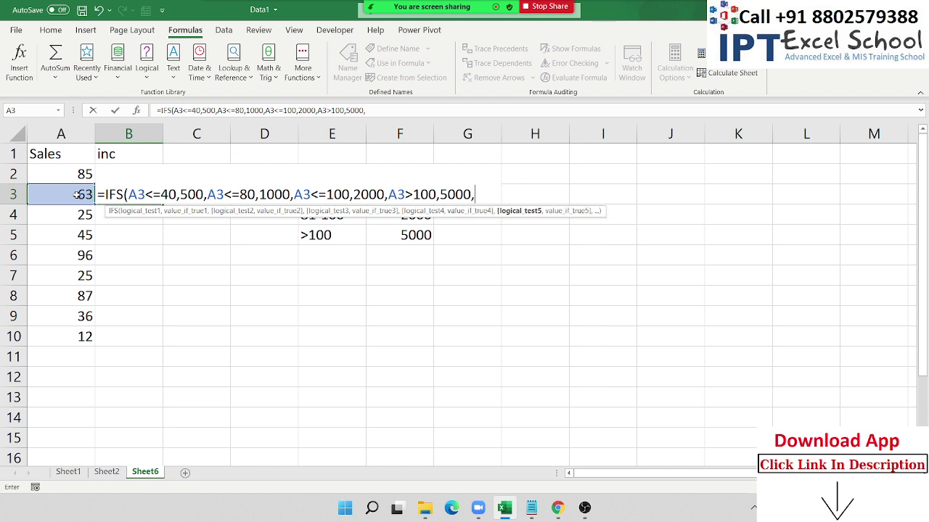
text(,)
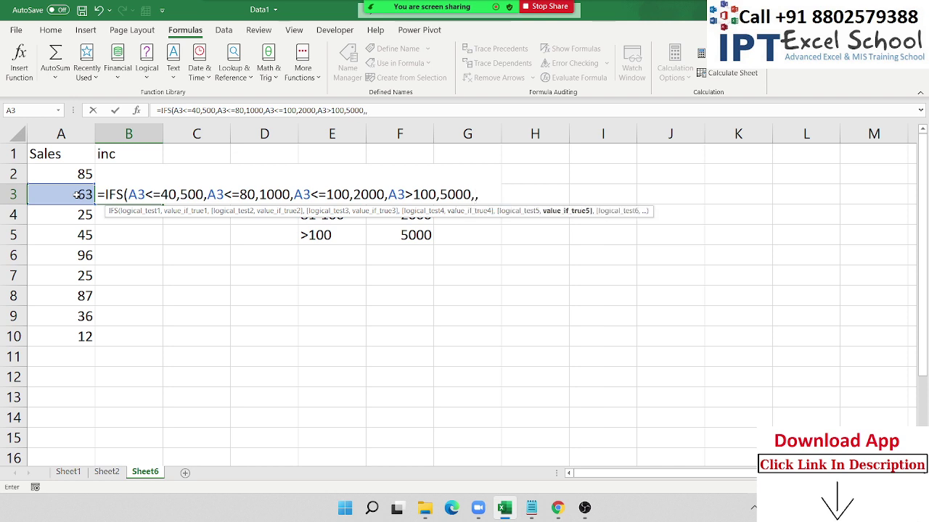
key(BackSpace)
key(BackSpace)
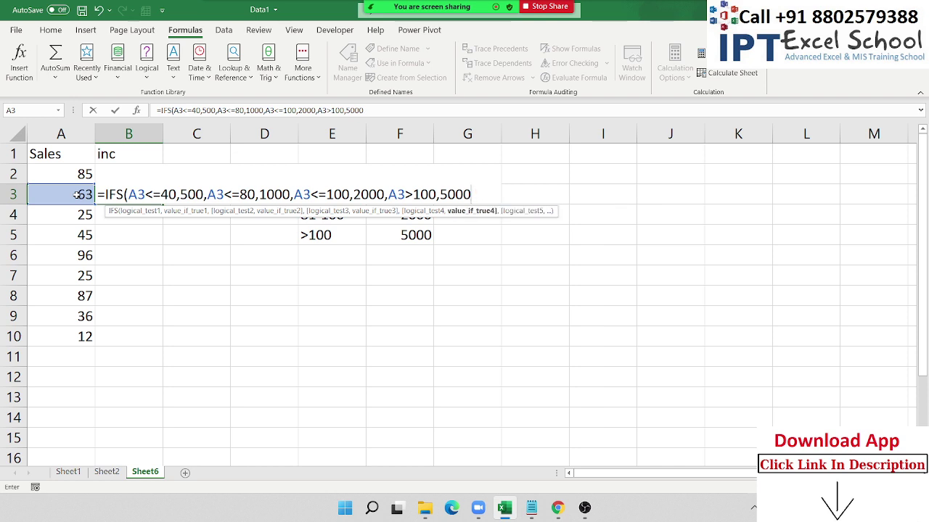
text())
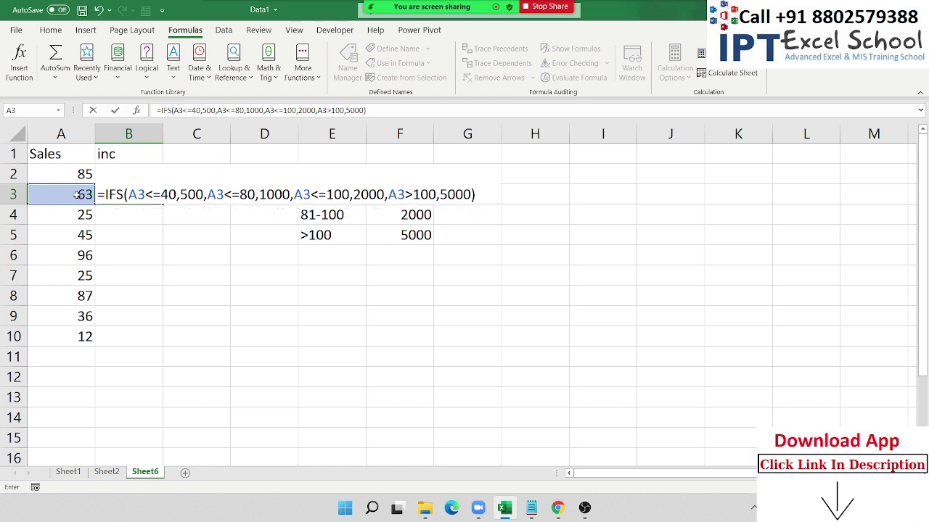
key(Return)
key(Up)
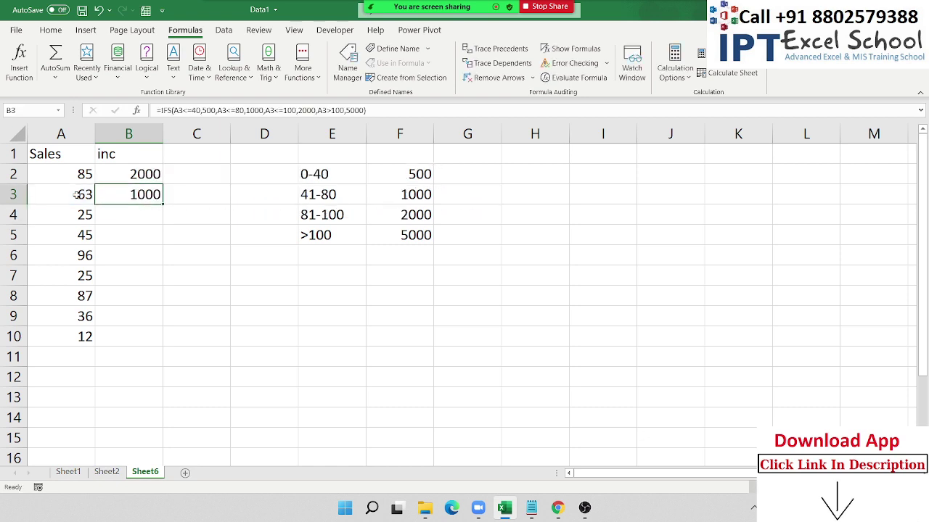
key(Up)
key(F2)
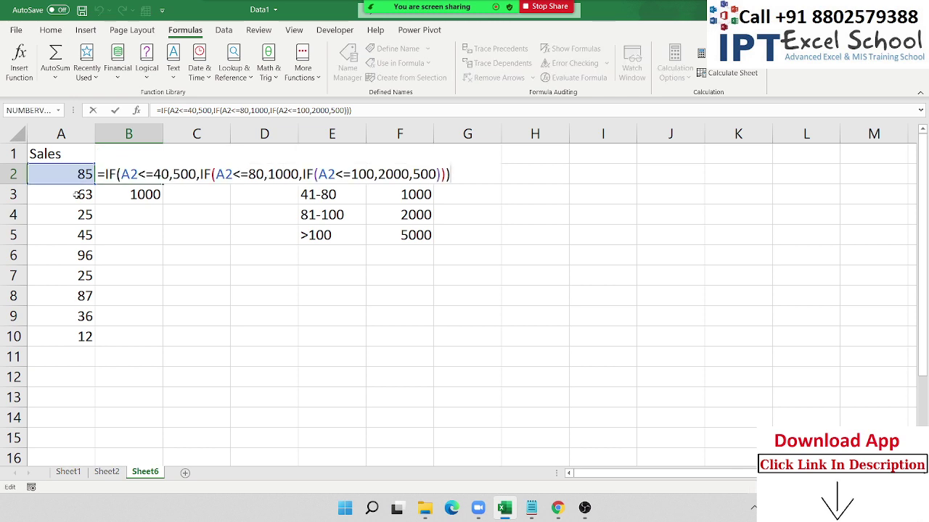
key(Escape)
key(Down)
key(F2)
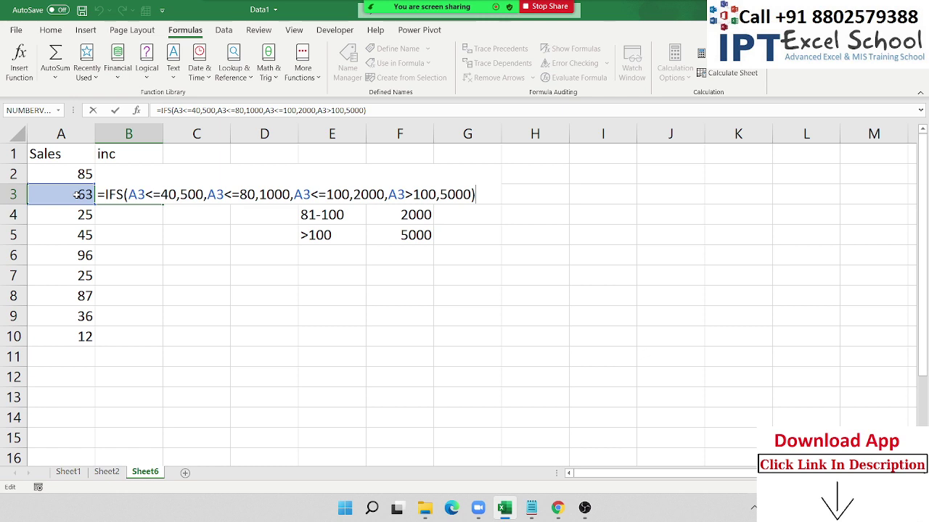
drag(125, 194, 259, 194)
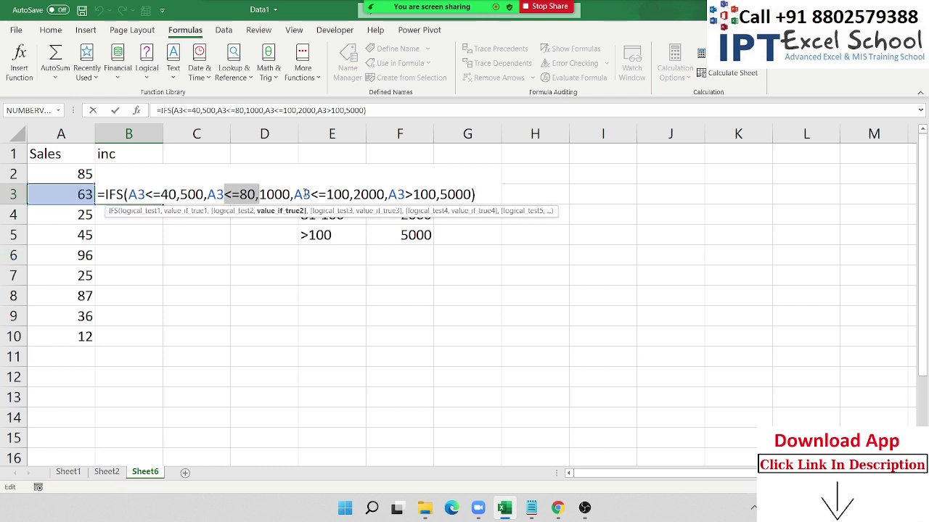
drag(318, 194, 345, 194)
click(389, 195)
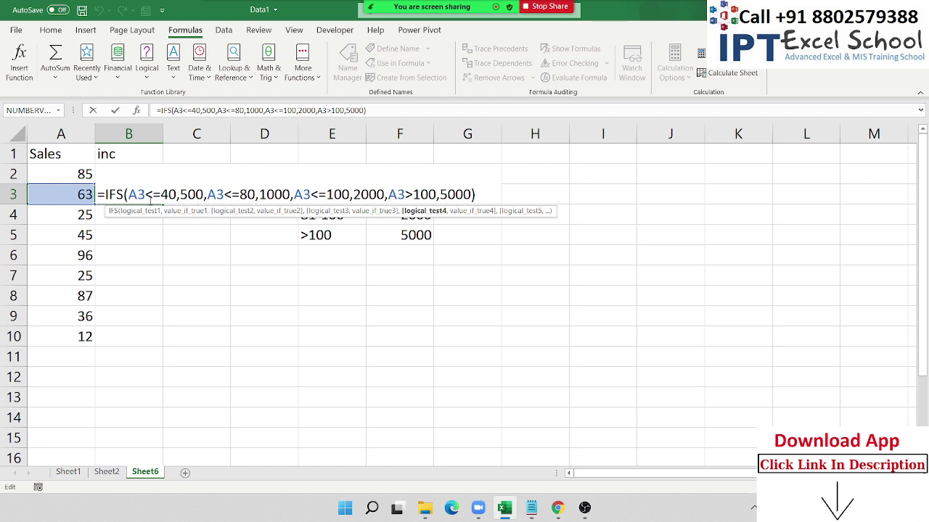
click(134, 210)
click(187, 211)
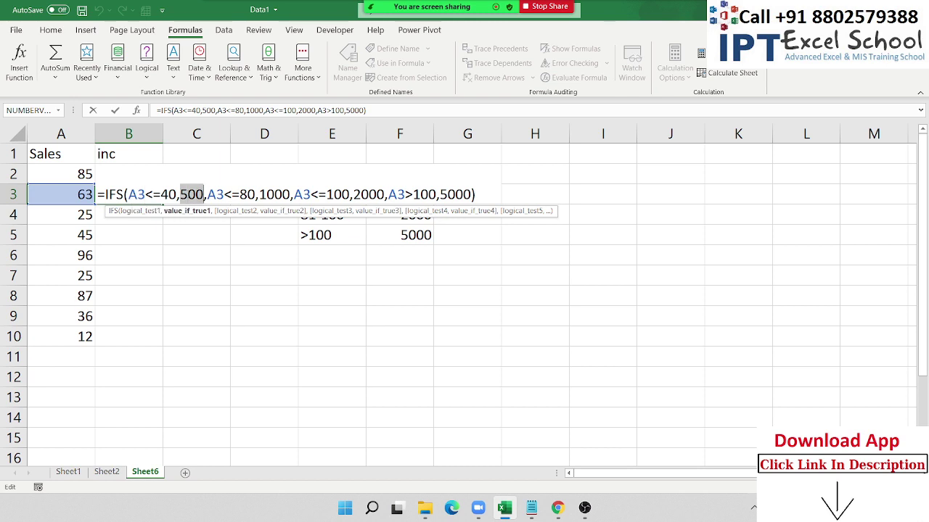
double_click(239, 194)
click(260, 190)
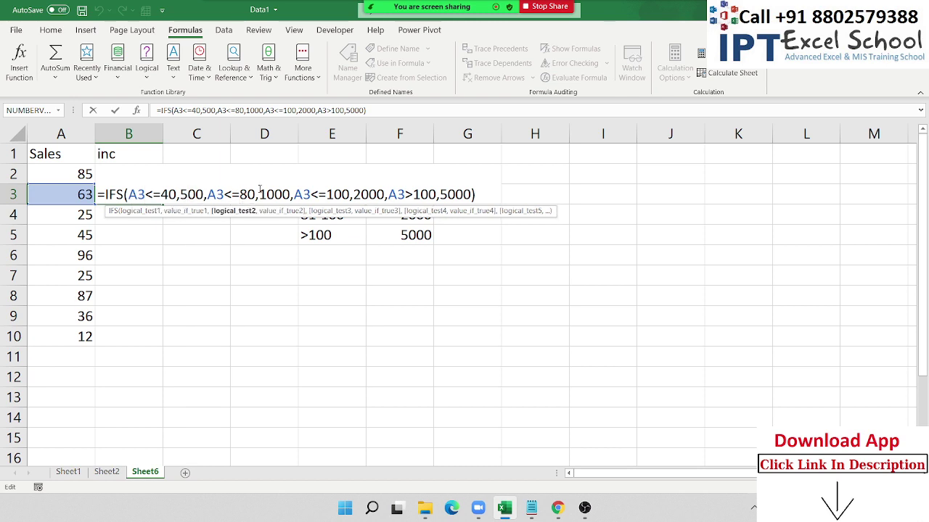
double_click(260, 190)
double_click(301, 190)
click(334, 190)
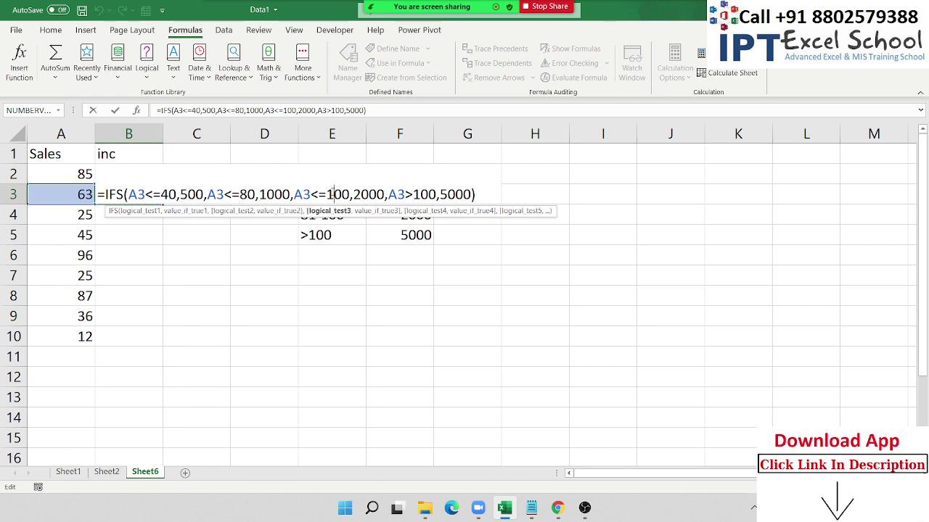
double_click(334, 190)
drag(137, 190, 148, 190)
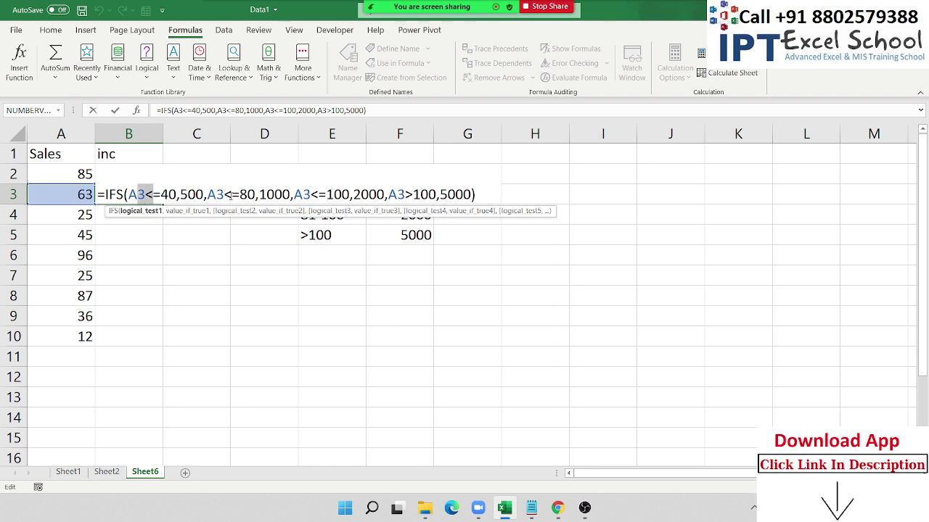
click(231, 195)
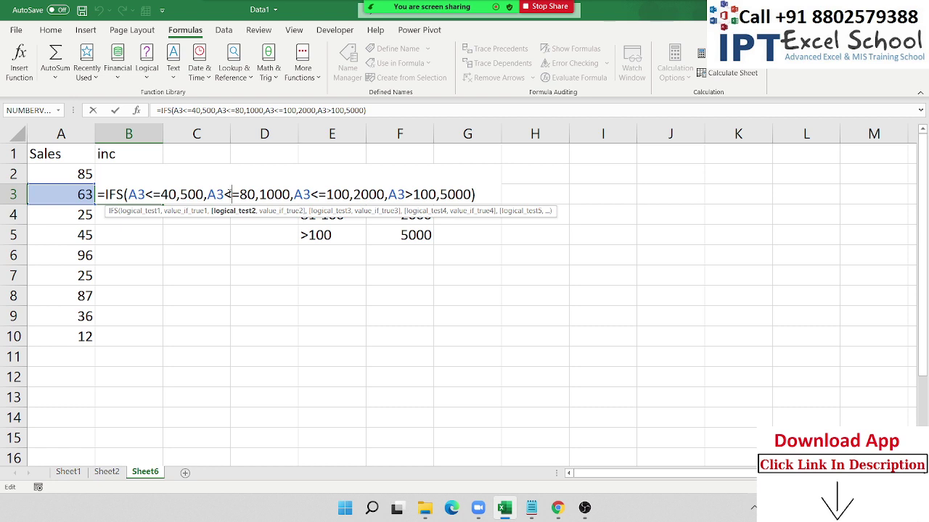
Step: Copy B3's IFS formula down to B10, giving incentives 500, 1000, 2000, 500, 2000, 500, 500
key(ctrl+Return)
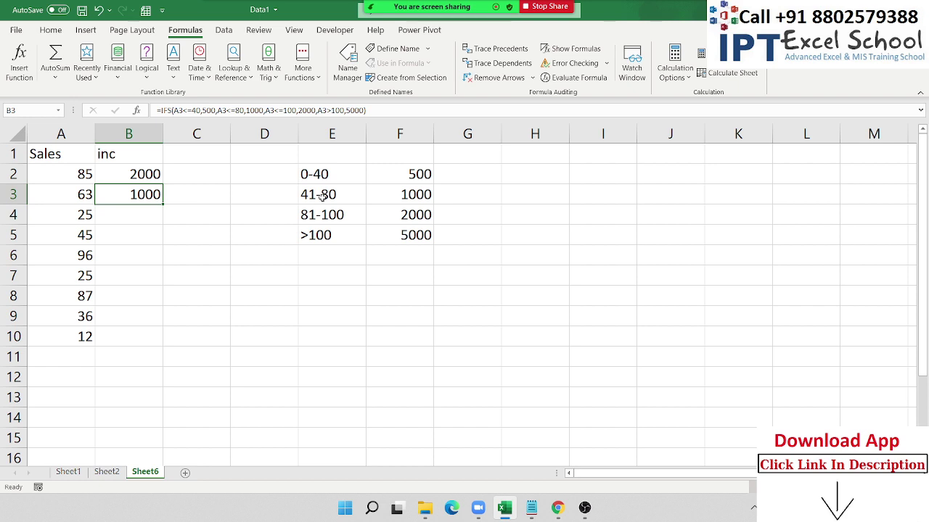
drag(164, 204, 166, 348)
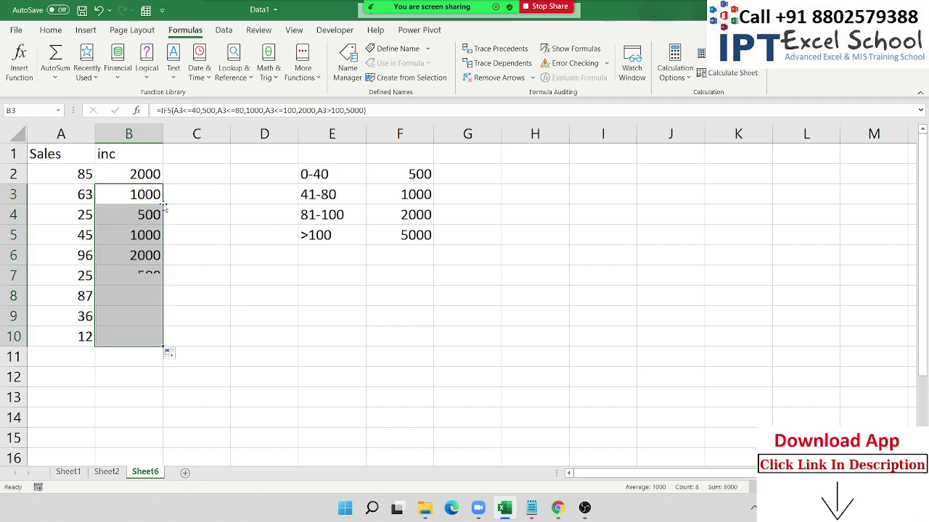
click(145, 316)
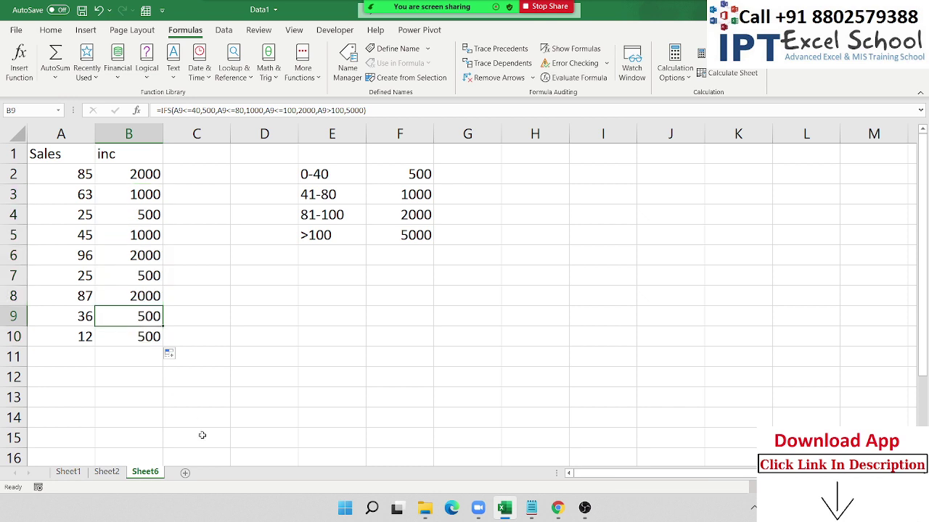
Step: Add a new worksheet and put the heading Code in A1
click(188, 473)
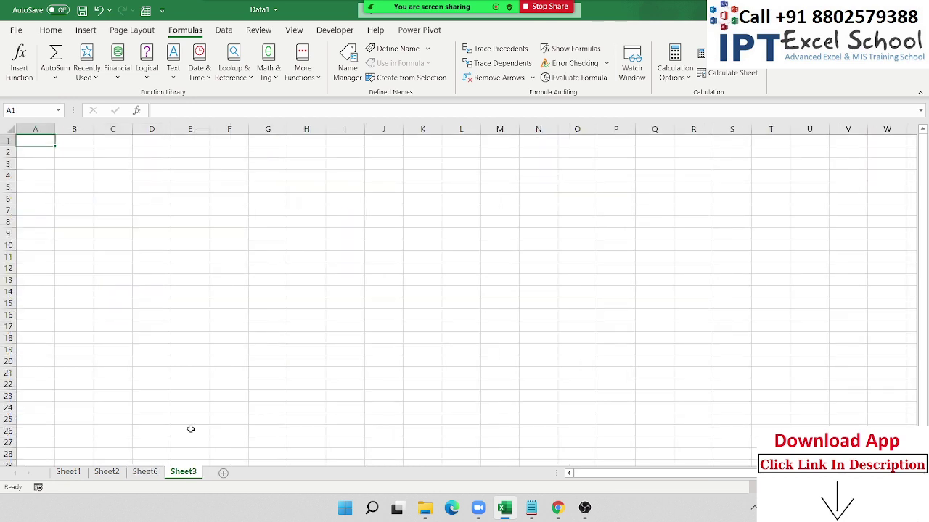
scroll(191, 429, up, 4)
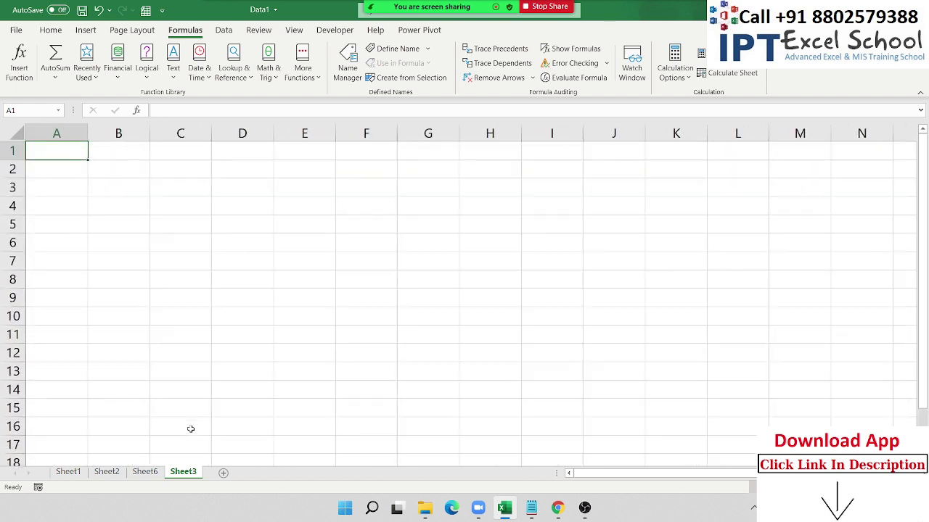
text(Code)
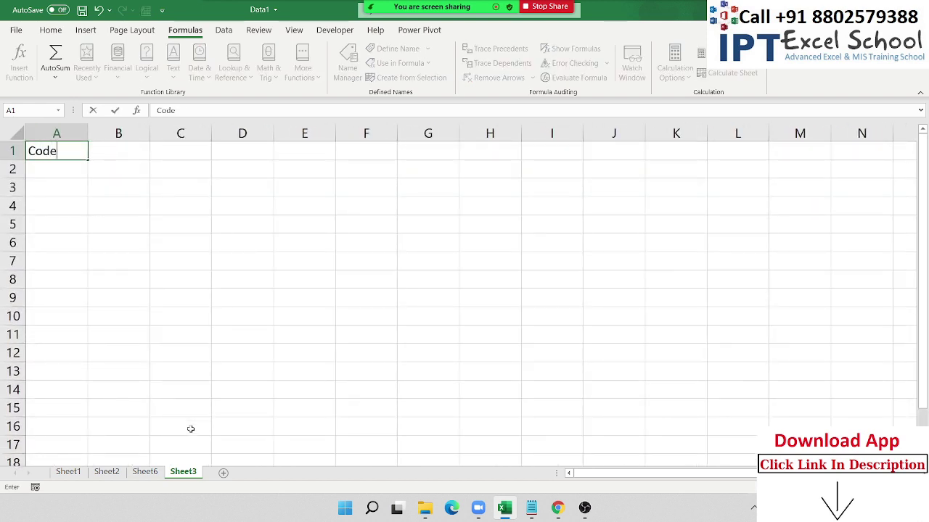
key(Return)
Step: Enter the codes 1, 3, 4, 5, 6 down A2:A6
text(1 3 )
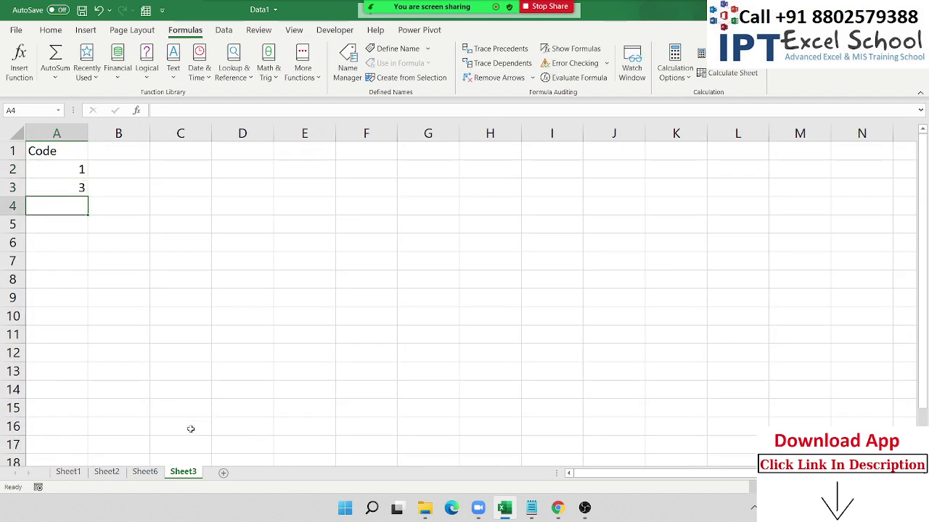
text(4 5)
key(Return)
text(6)
key(Return)
key(Up)
key(Up)
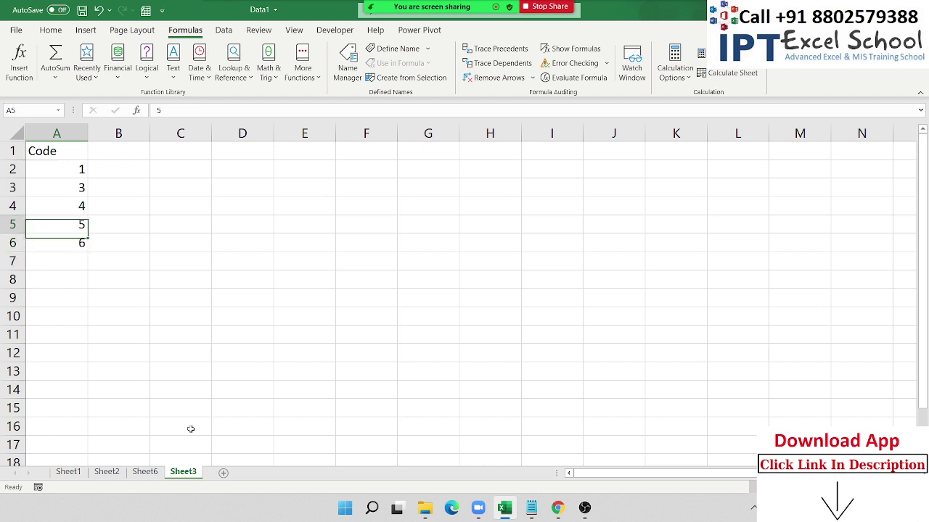
key(Up)
key(Up)
key(Up)
key(Up)
key(Down)
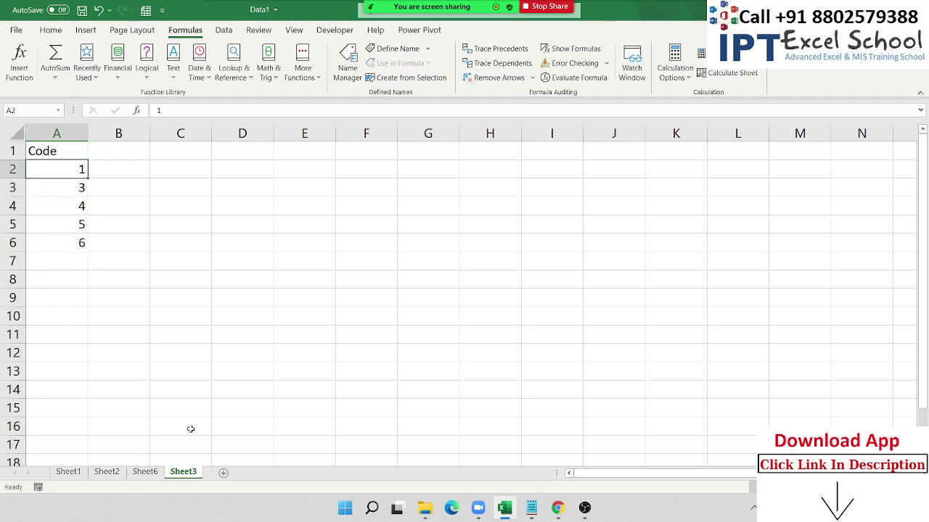
key(Up)
key(Right)
Step: Head B1 'Name' and enter =SWITCH(A2,1,"Delhi",2,"Mumbai",3,"Pune",4,"Indroe") in B2
text(Name)
key(Return)
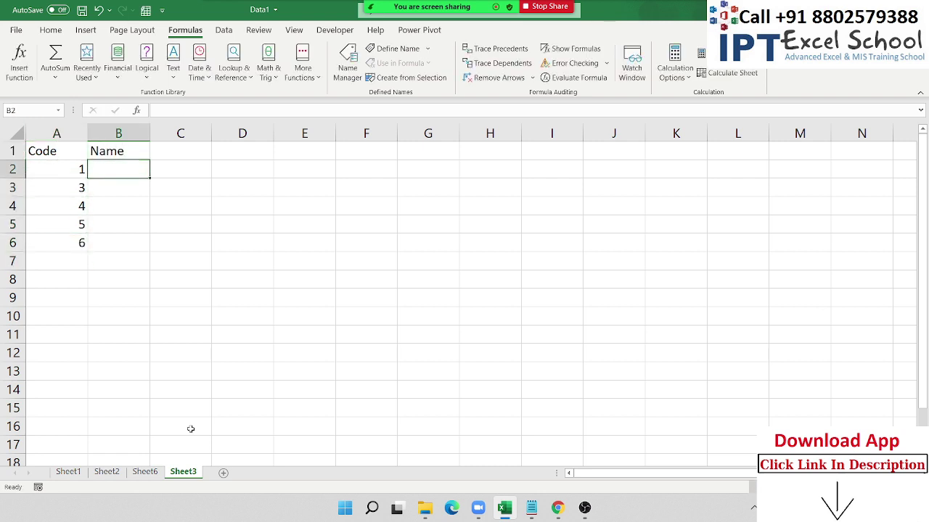
text(=)
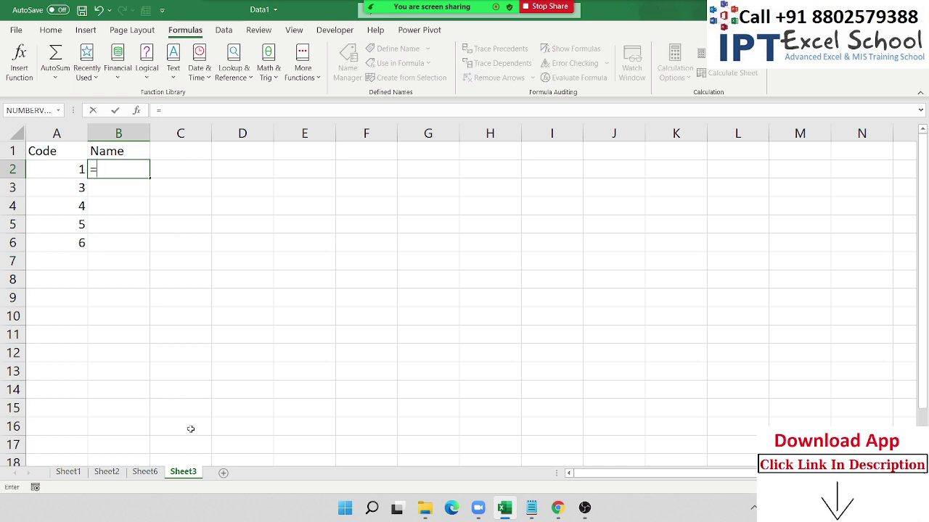
text(sw)
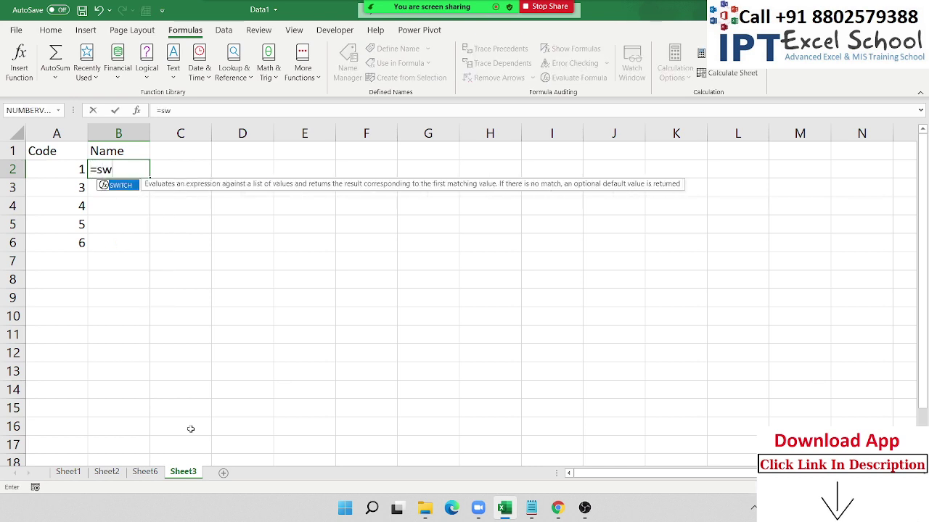
key(Tab)
key(Left)
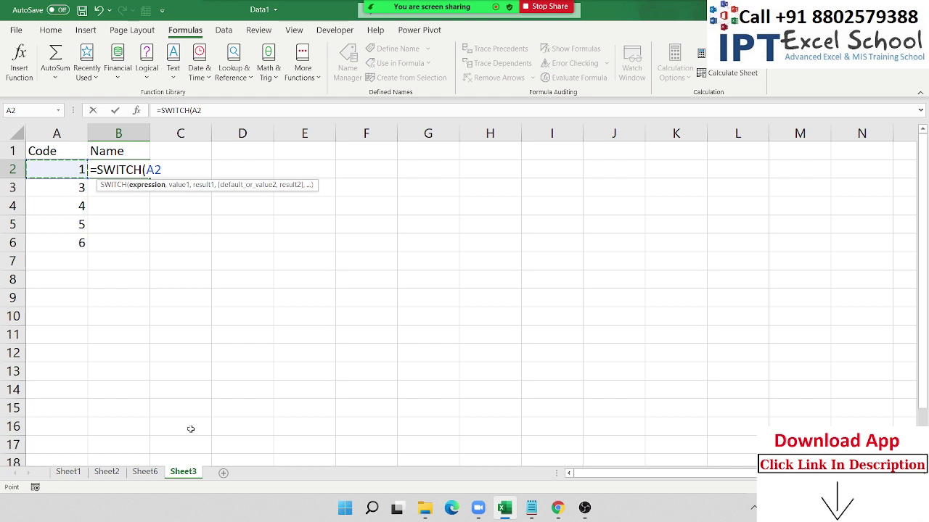
text(,1)
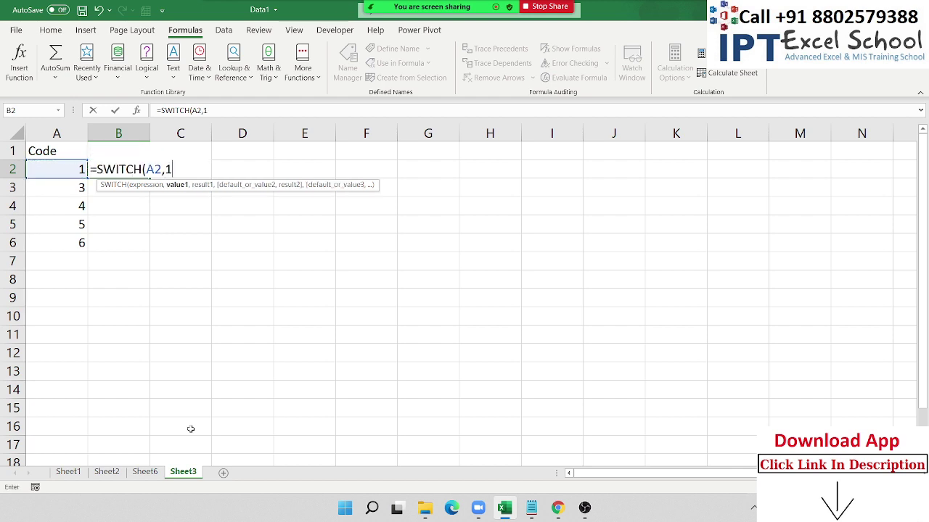
text(,"De)
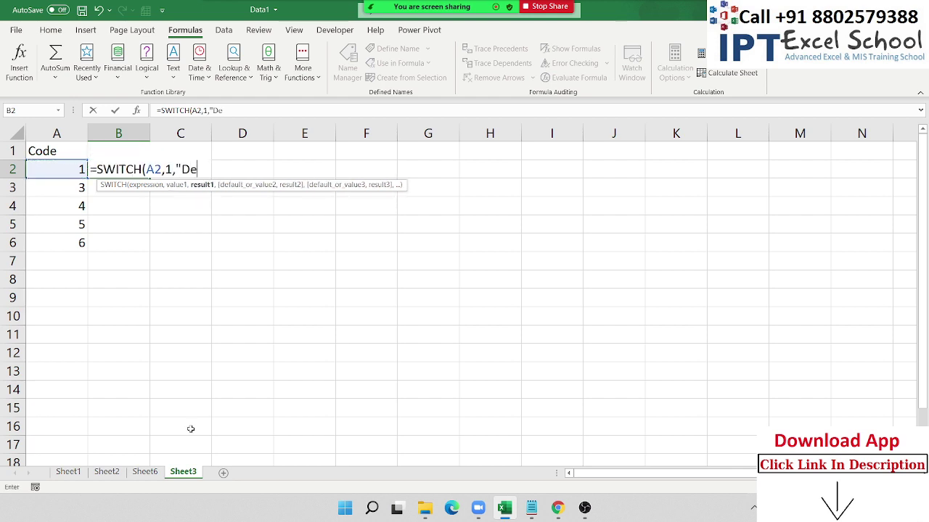
text(lhi",)
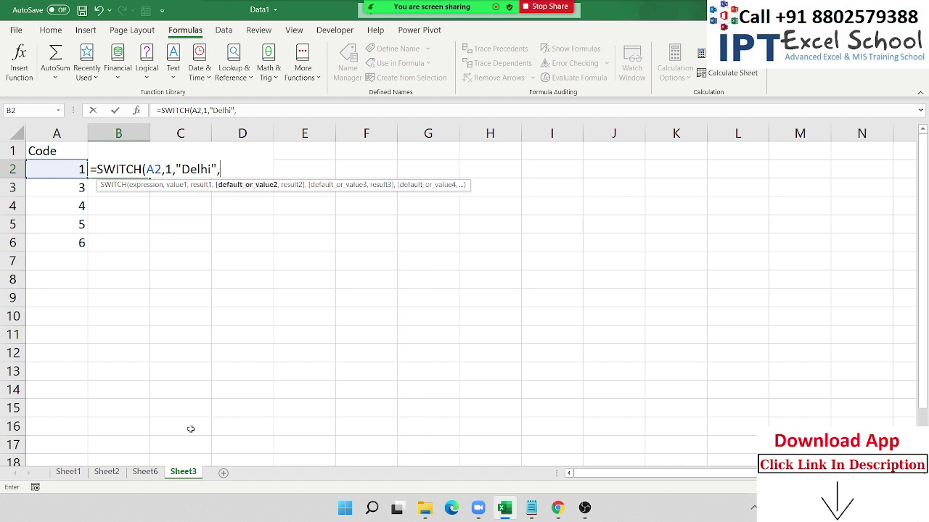
text(2,")
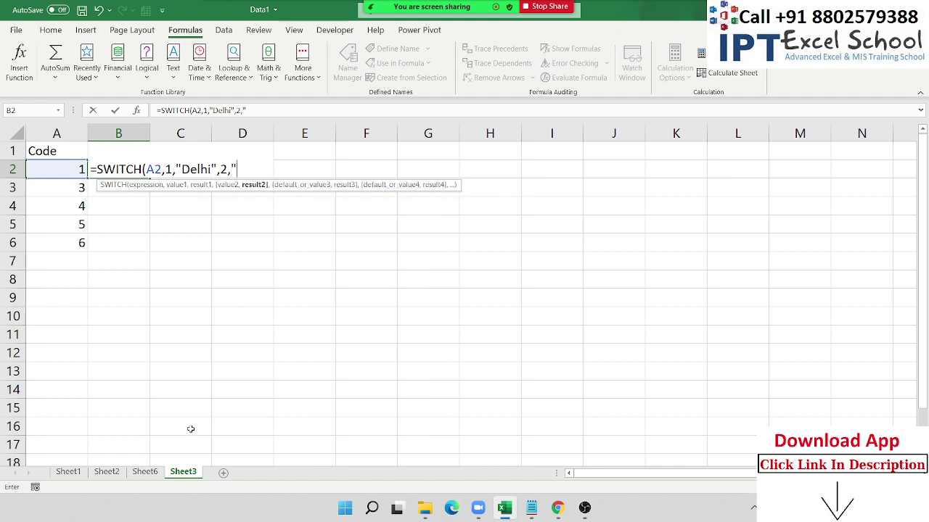
text(Mumbai)
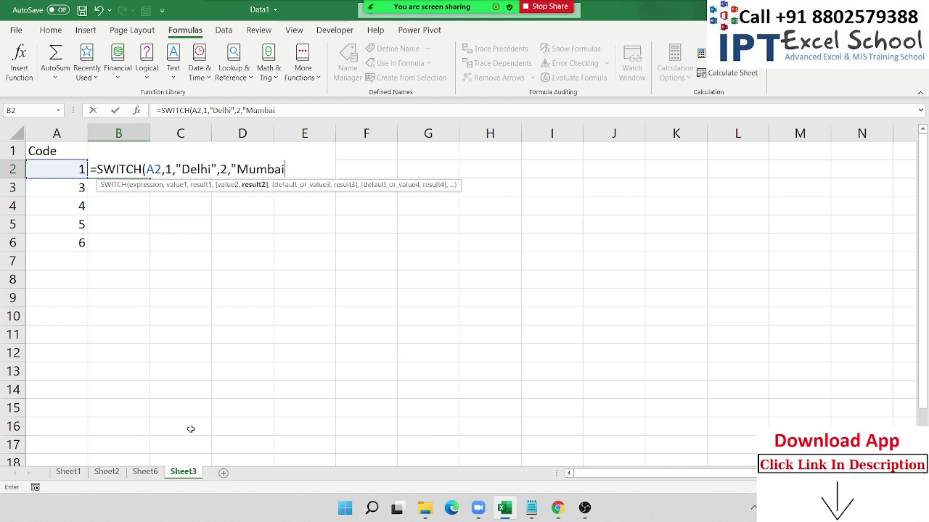
text(",3)
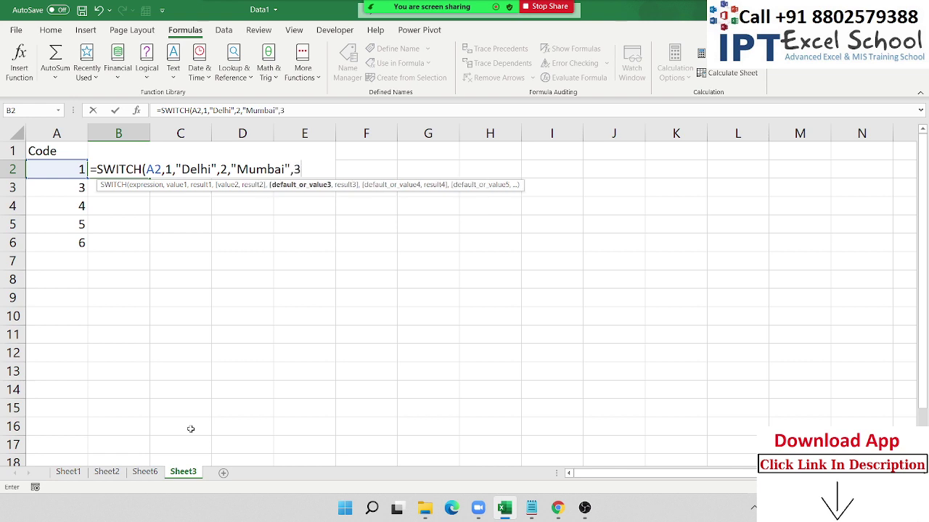
text(,"Pu)
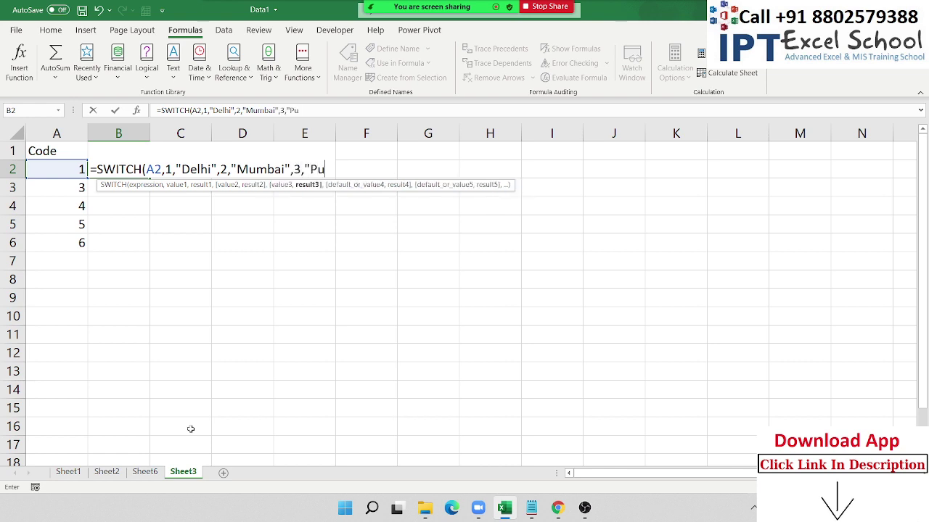
text(ne",)
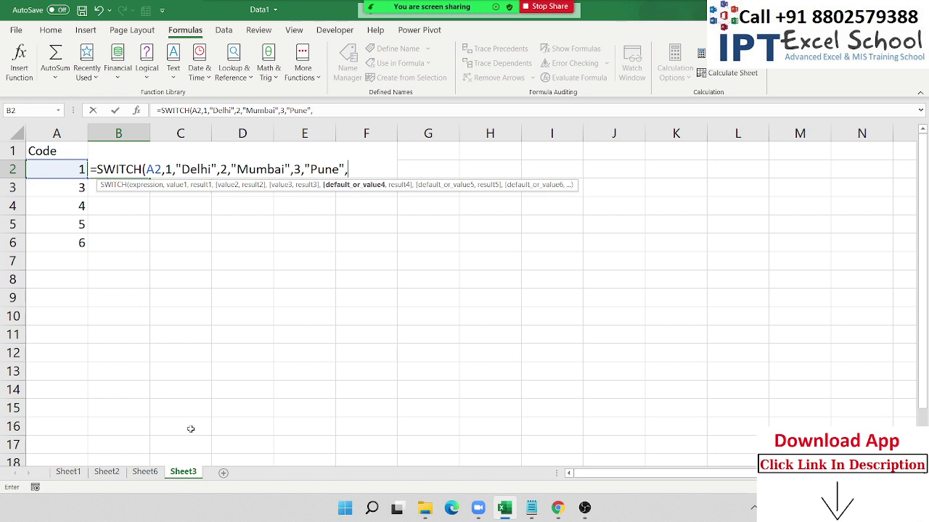
text(4,)
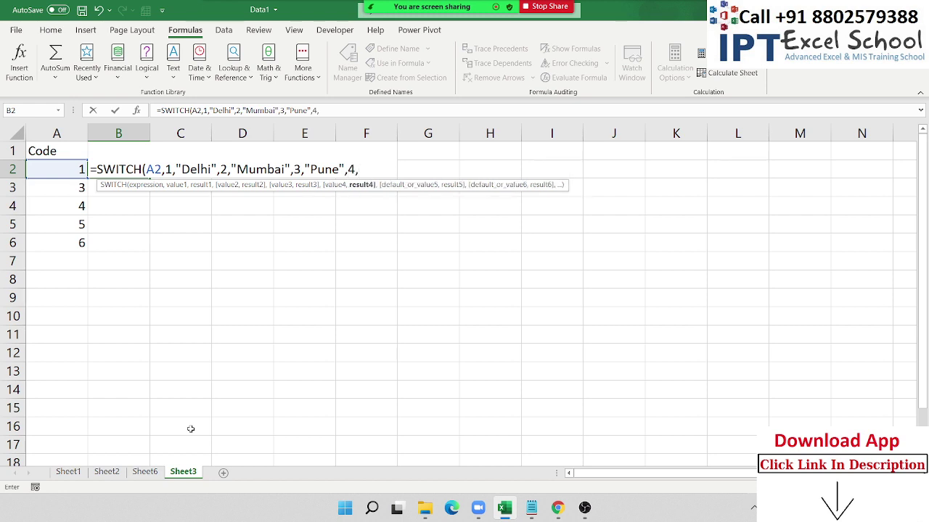
text(")
text(In)
text(droe)
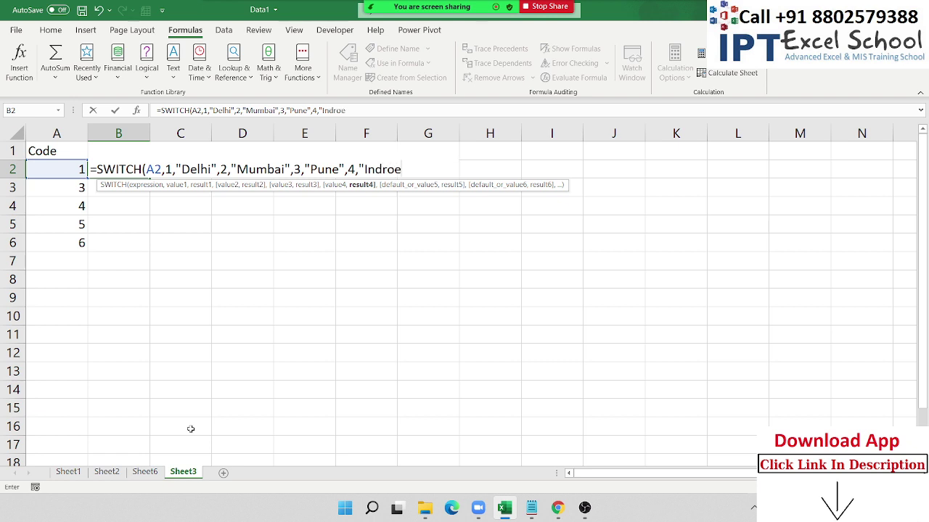
text())
key(Return)
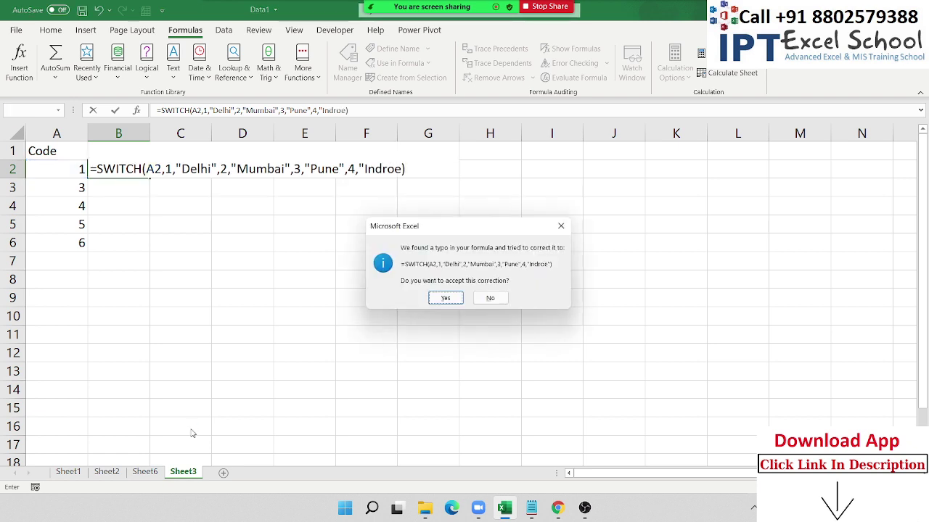
key(Return)
key(Up)
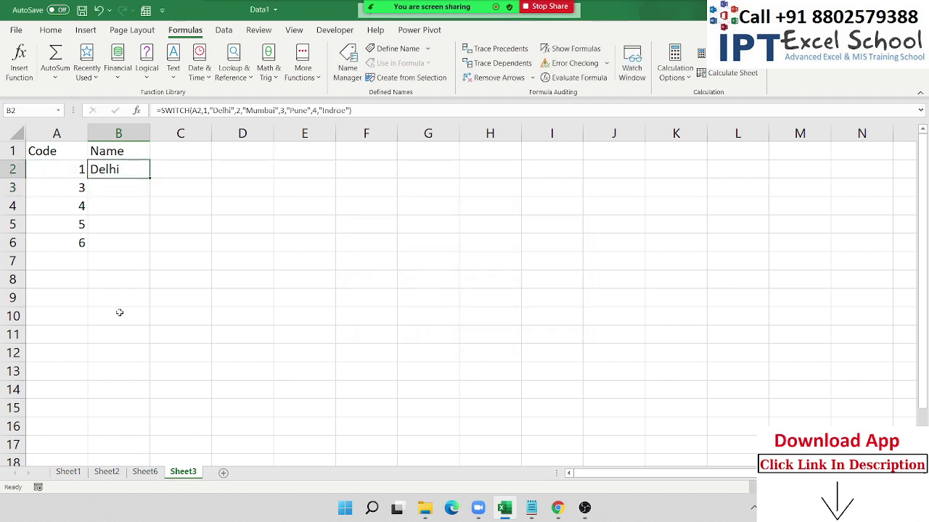
Step: Fill the SWITCH formula to row 6, then add "Outdoor" as B2's default value
double_click(150, 178)
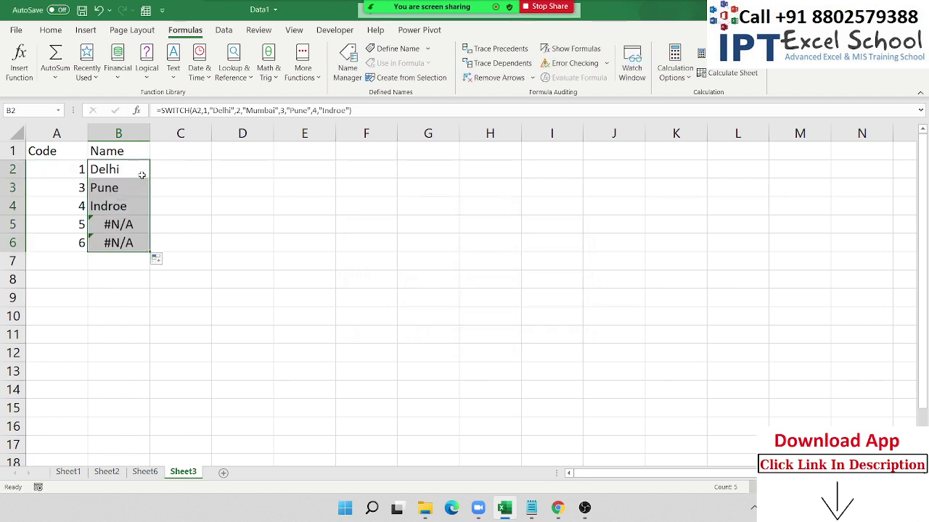
click(120, 168)
double_click(120, 168)
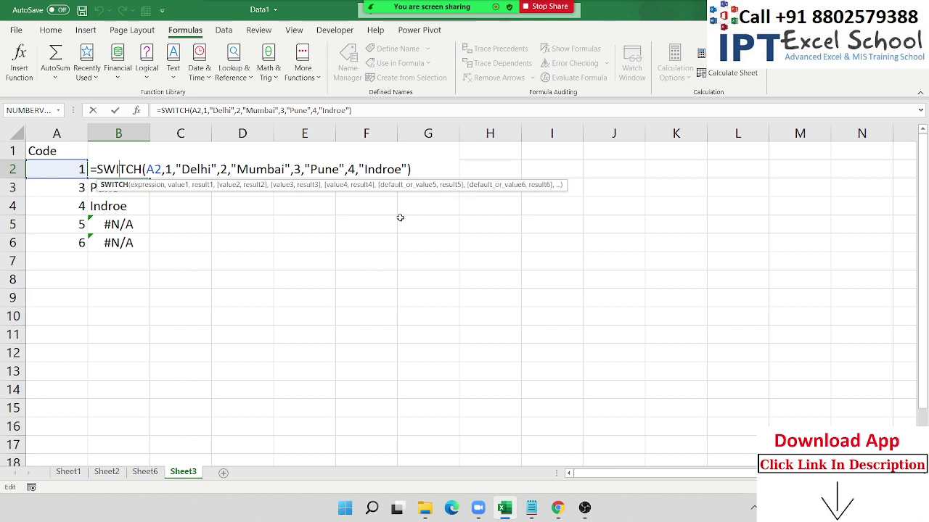
click(407, 169)
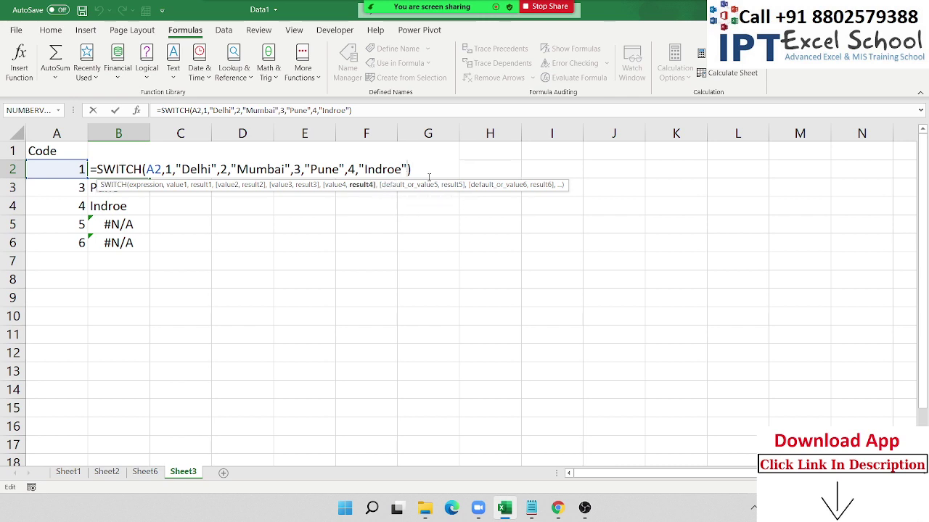
text(,)
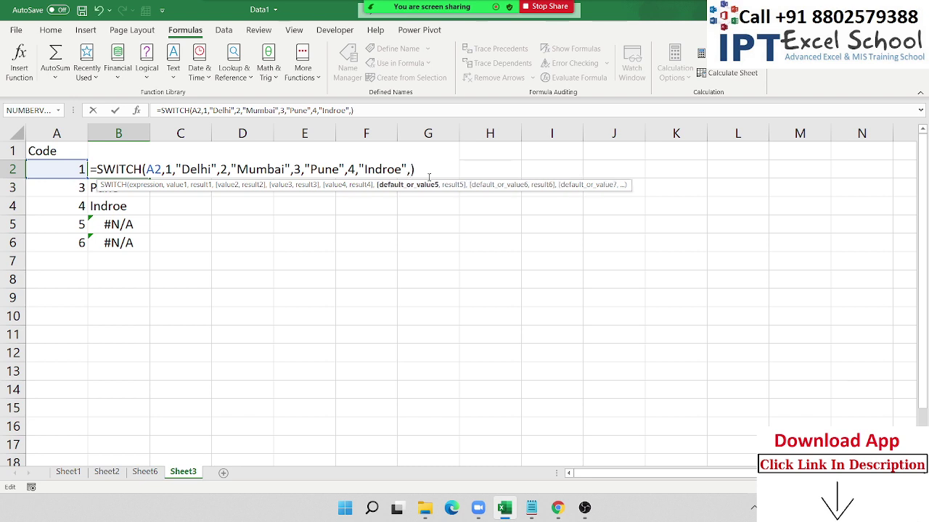
text("Ou)
text(tdoor")
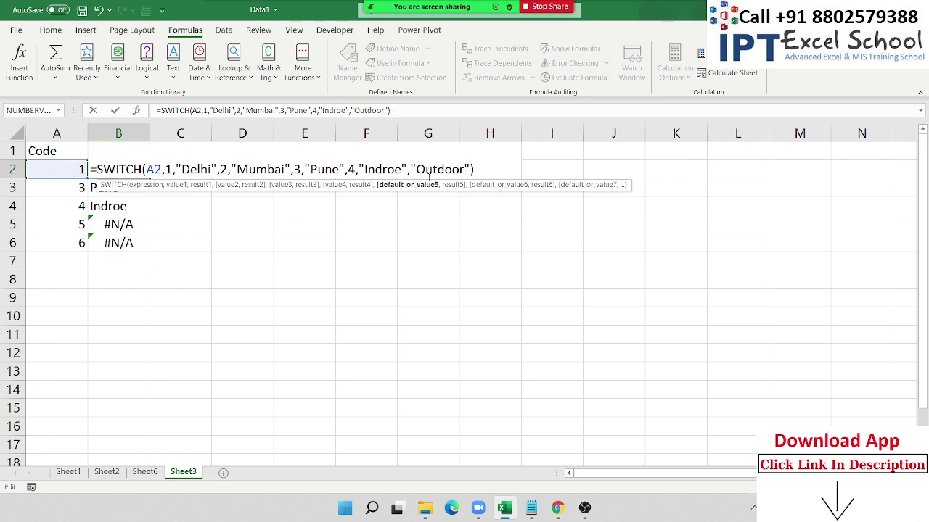
key(Return)
Step: Re-fill the updated formula down B2:B6 and review B2's formula
key(Up)
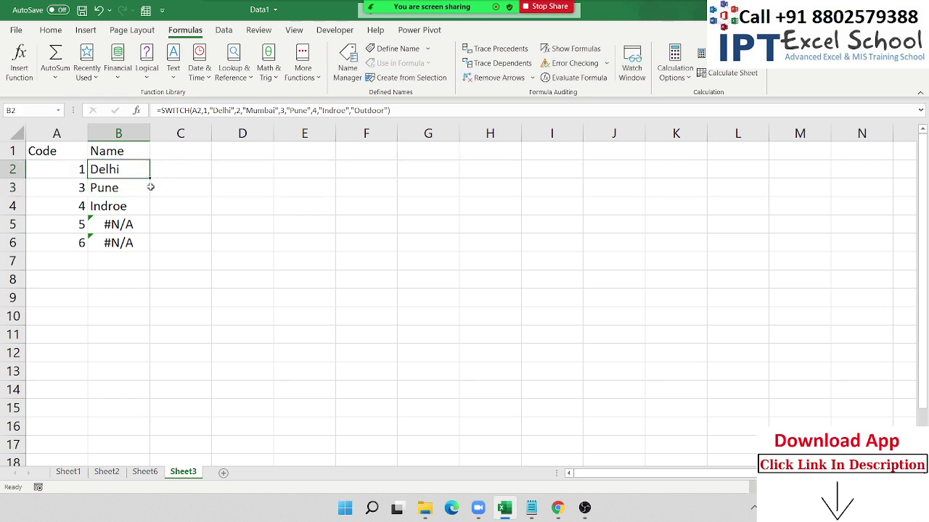
double_click(150, 178)
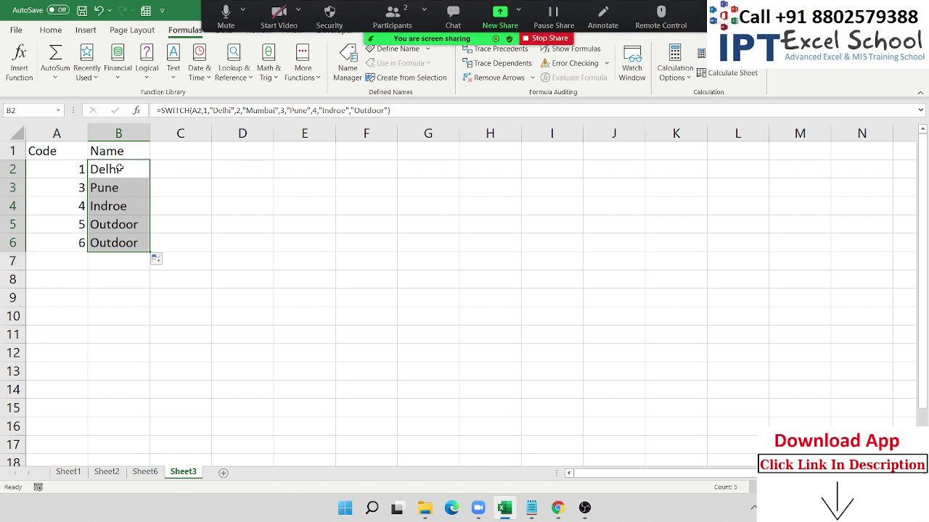
double_click(120, 169)
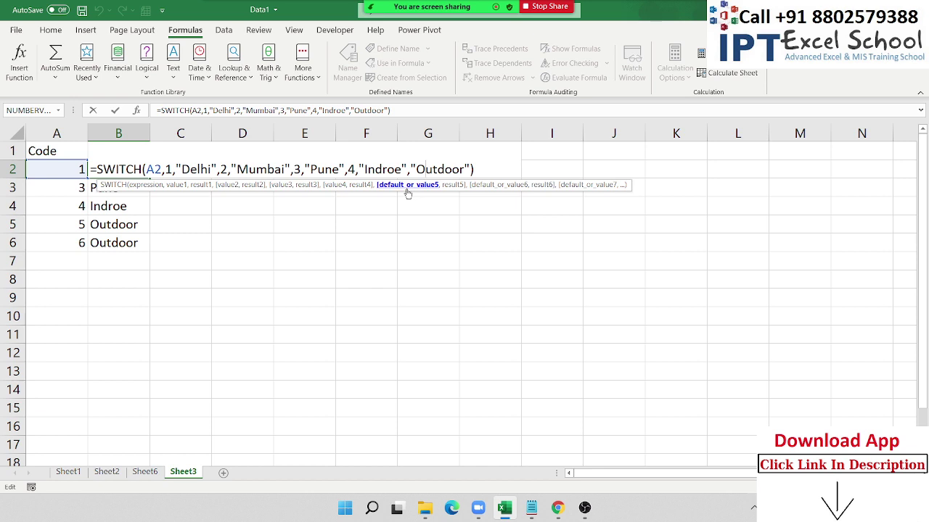
key(Return)
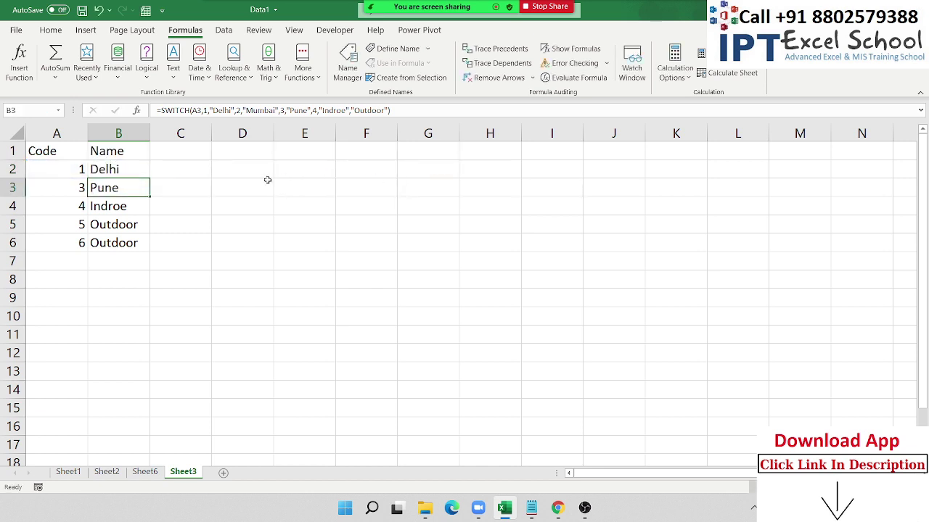
click(123, 174)
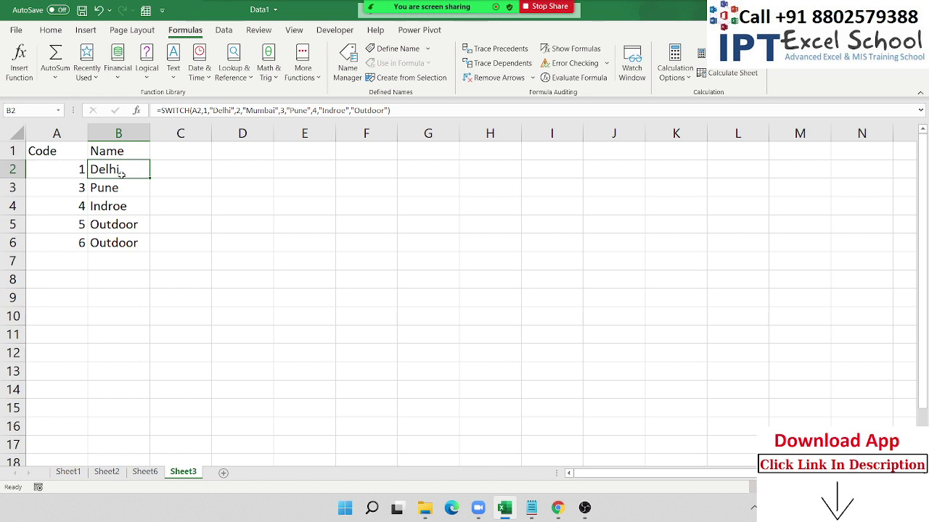
click(145, 472)
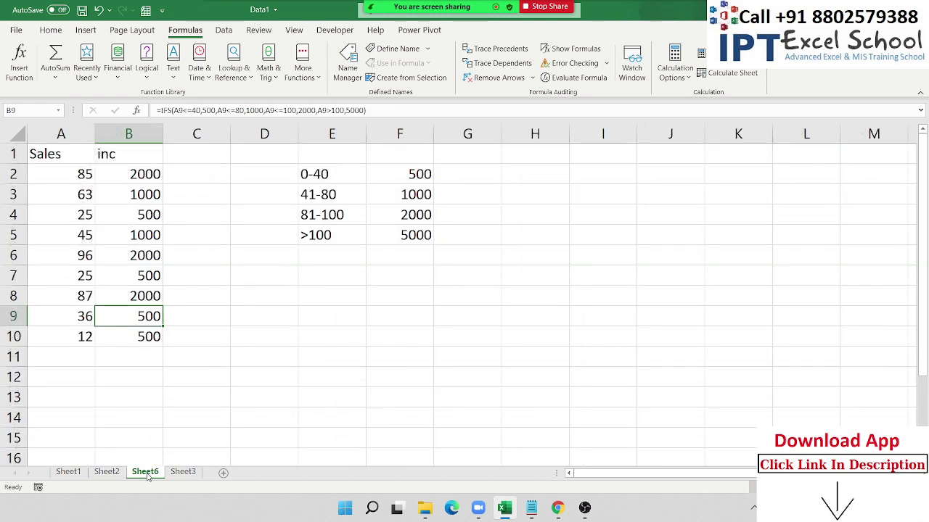
click(145, 219)
click(228, 273)
click(174, 74)
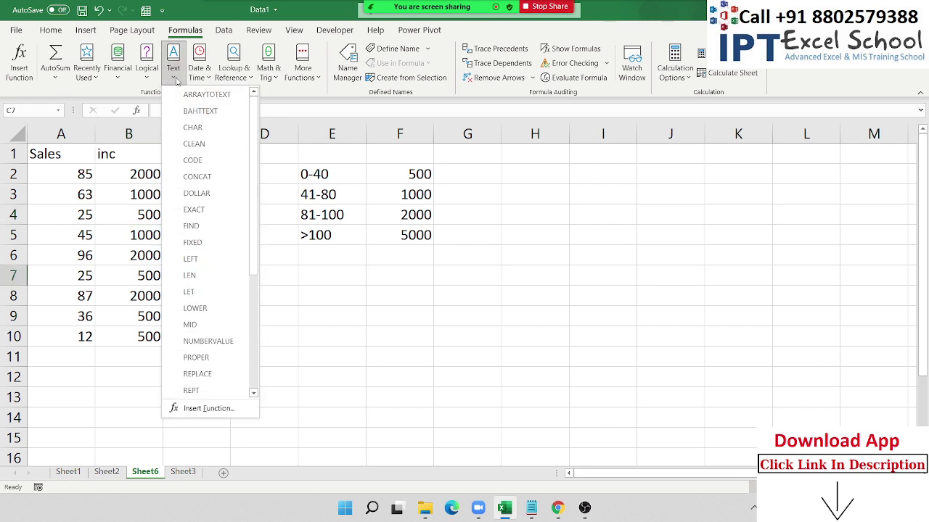
click(147, 82)
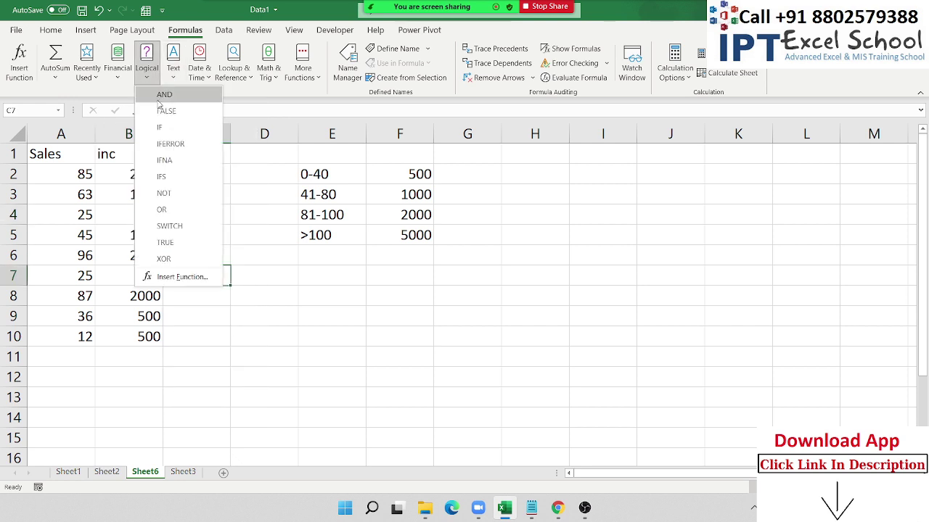
mouse_move(161, 100)
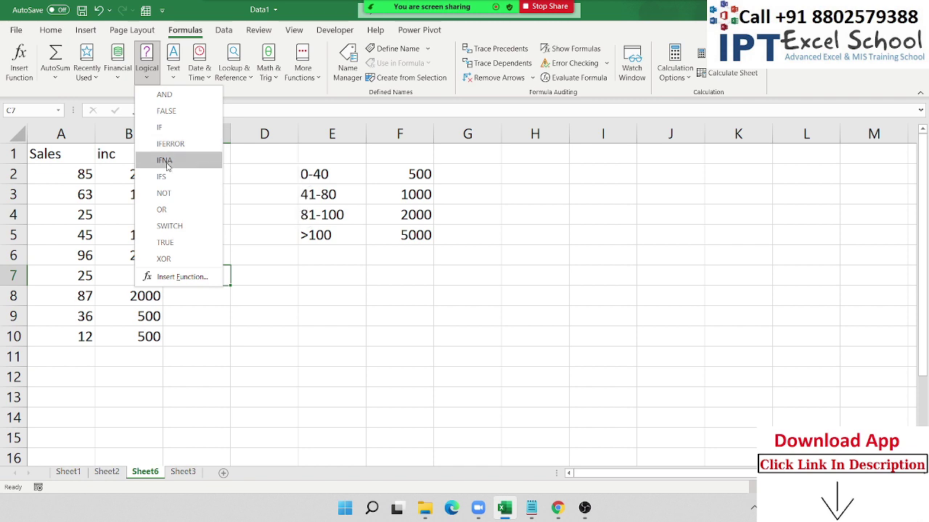
click(354, 267)
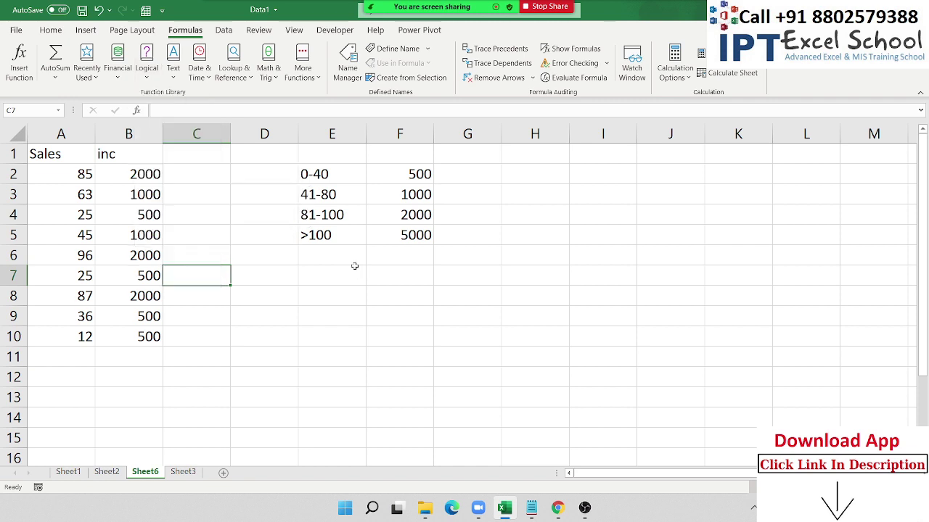
Step: Enter a division formula =D7/D6 in cell E7
click(349, 272)
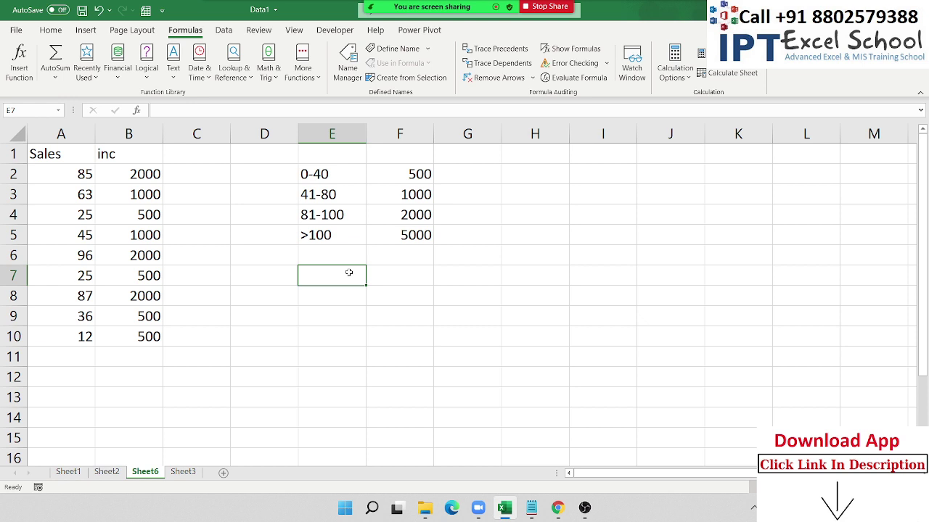
text(=)
key(Left)
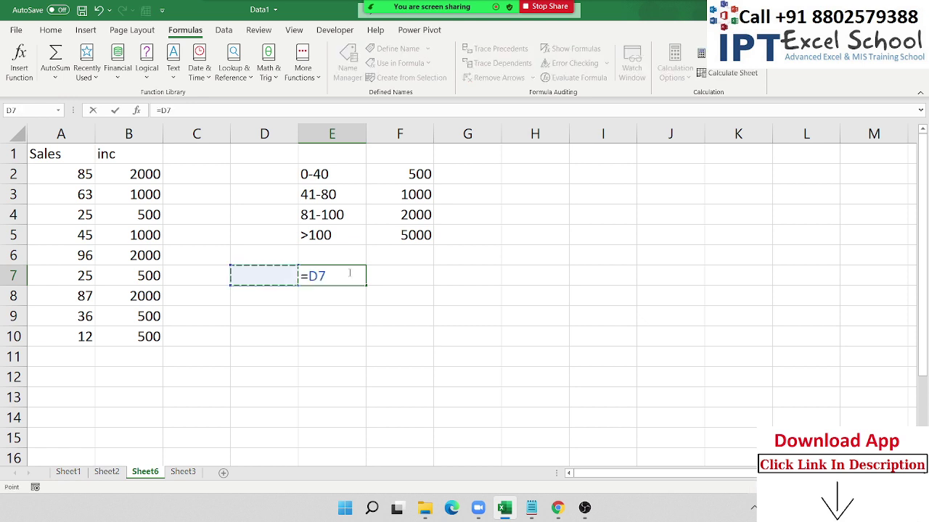
text(/)
key(Up)
key(Left)
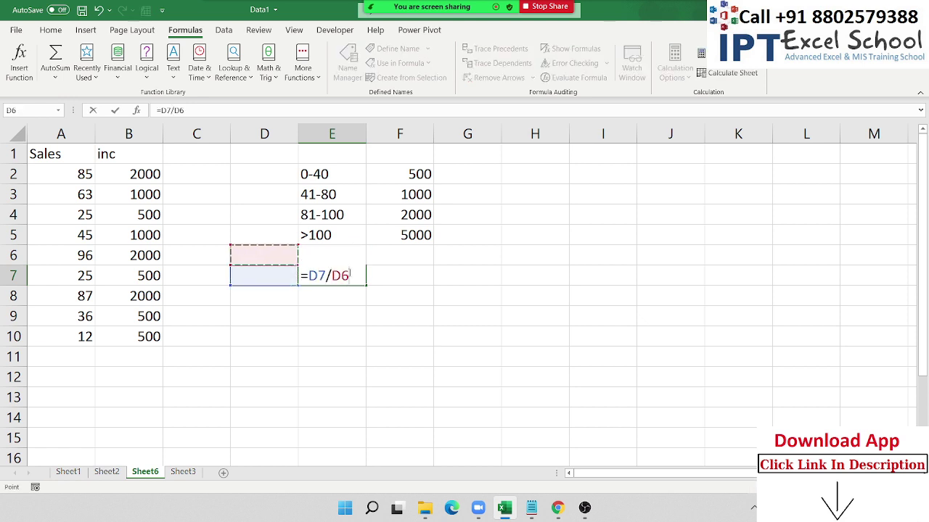
key(Return)
Step: Wrap E7's division in IFERROR so errors display "NOT"
double_click(349, 274)
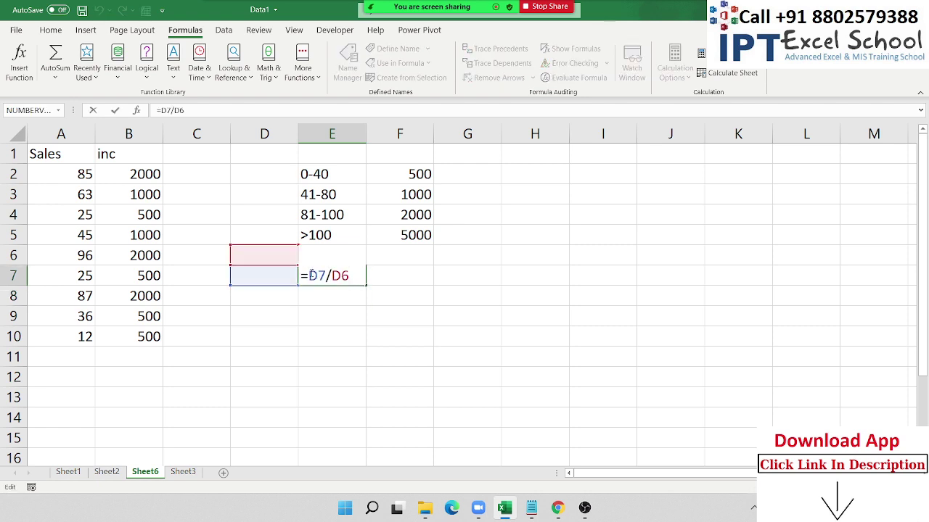
text(if)
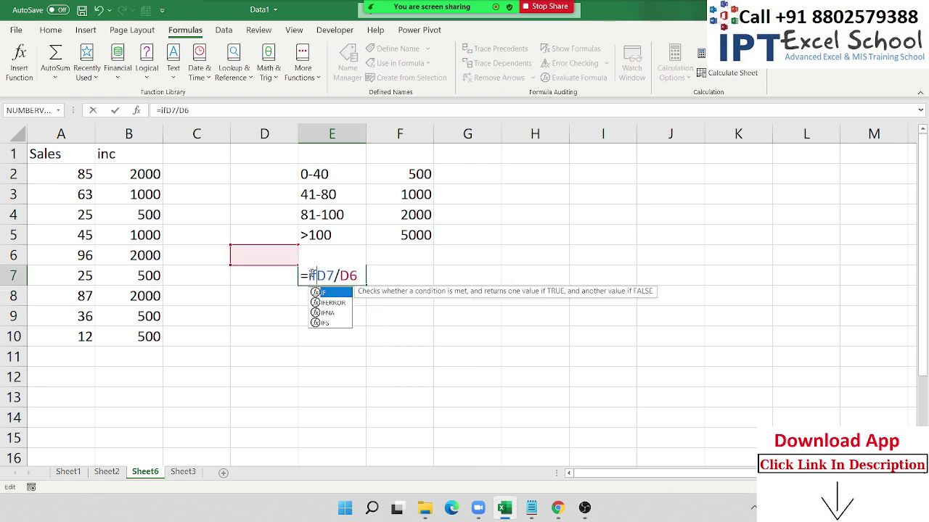
text(e)
key(Tab)
key(Right)
key(Right)
key(Right)
key(Right)
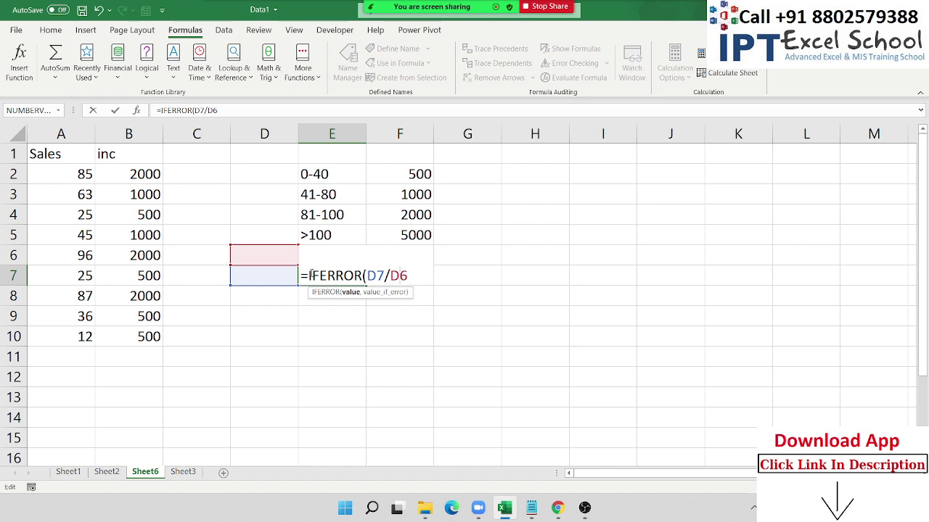
key(Right)
text(,"")
text(NOT)
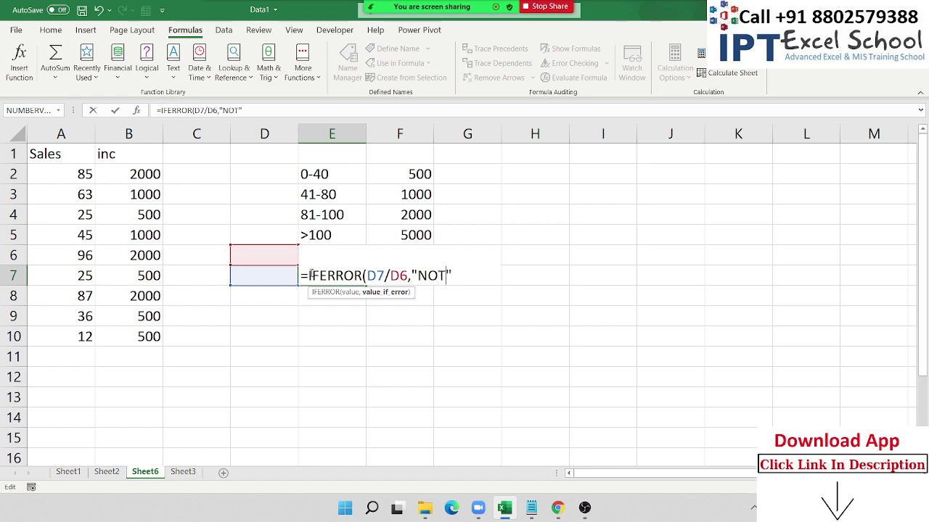
key(Return)
Step: Enter 5 in D7 and 8 in D6, then confirm E7 returns 0.625
key(Left)
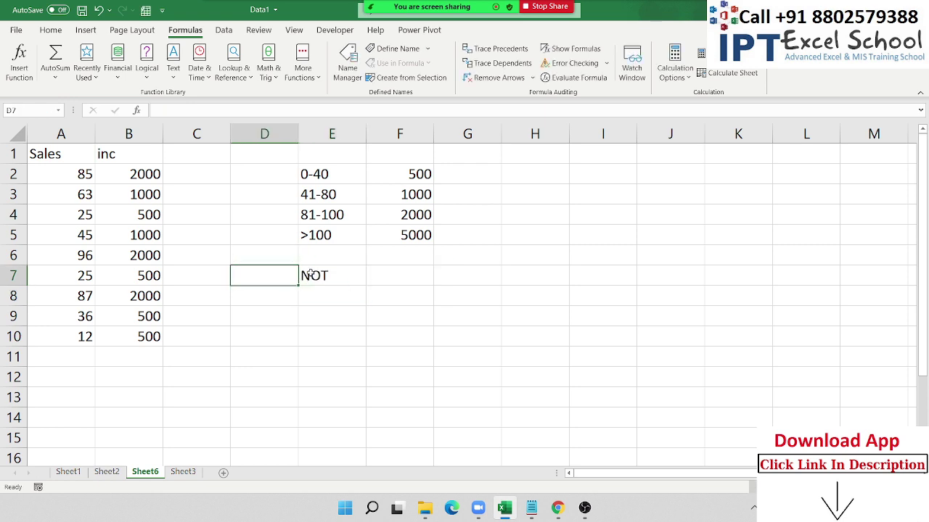
text(5)
key(Up)
text(8)
key(Return)
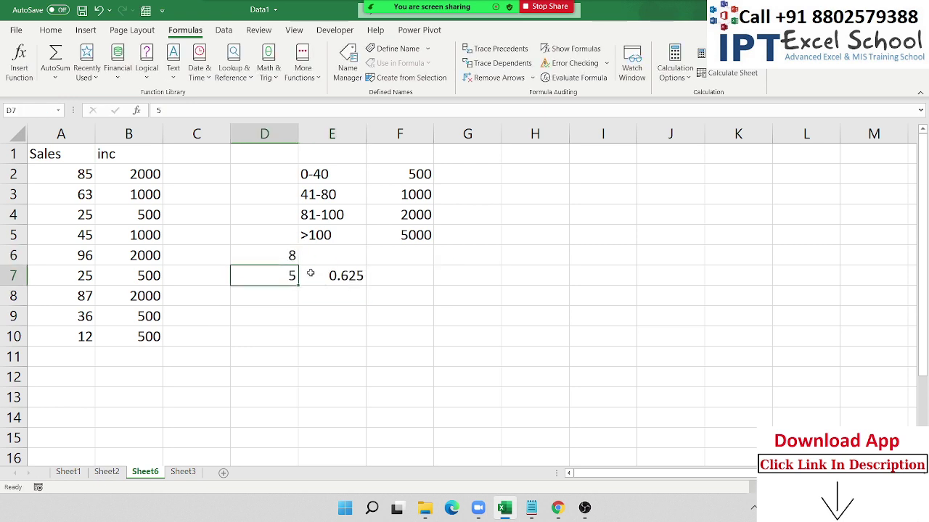
key(Down)
key(Up)
key(Right)
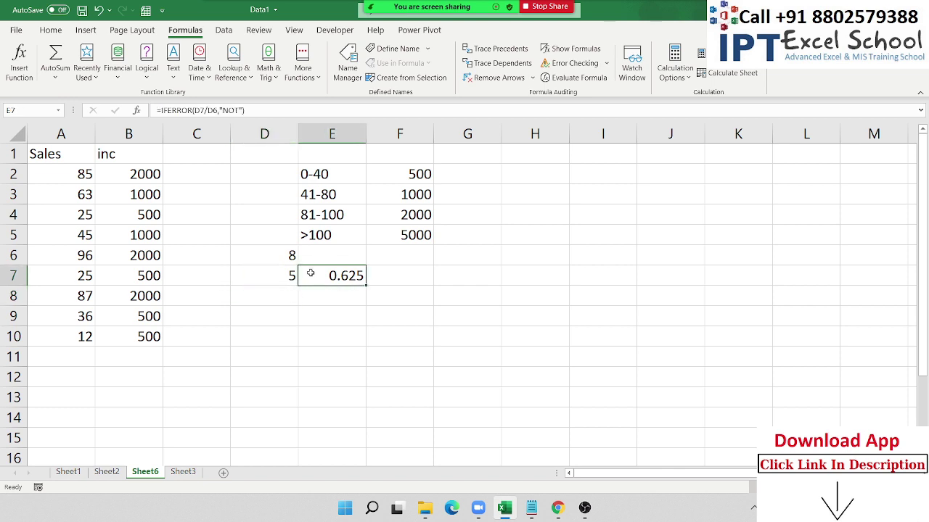
key(Down)
key(Up)
Step: Enter =NA() in D9 so it shows #N/A
key(Down)
key(Down)
key(Left)
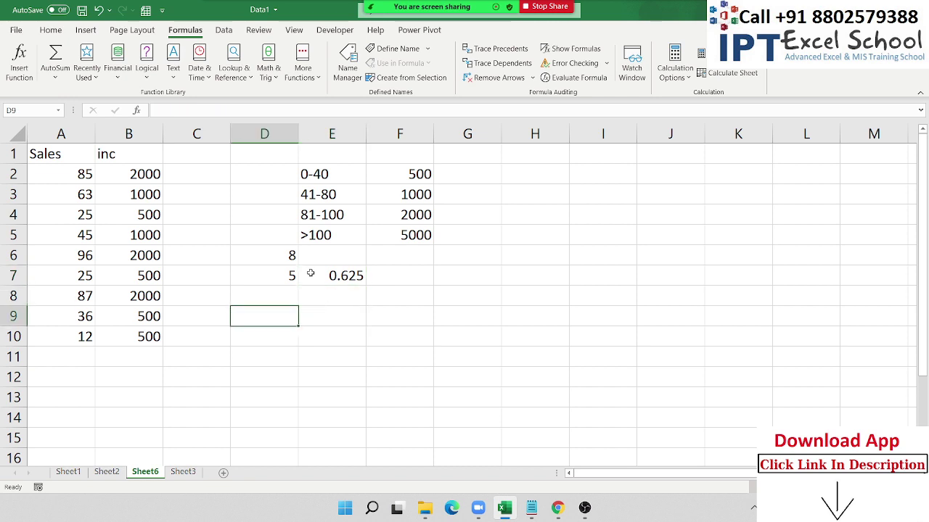
text(=n)
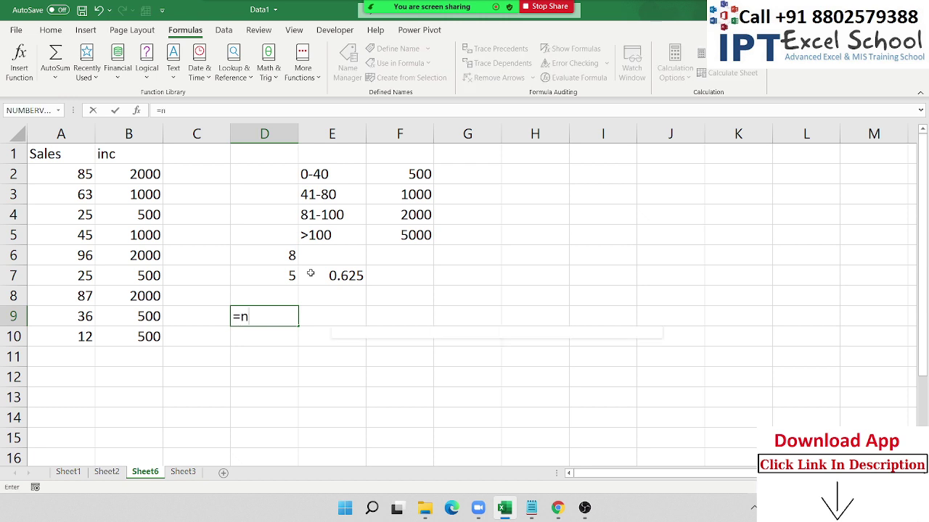
text(a)
key(Tab)
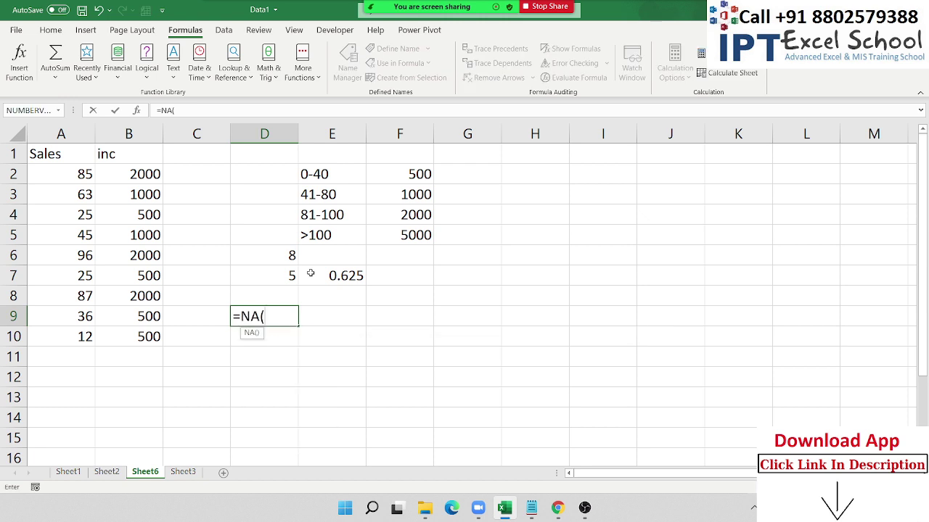
key(Return)
Step: Enter =IFNA(D9,"NOT") in E9 so it displays NOT
key(Right)
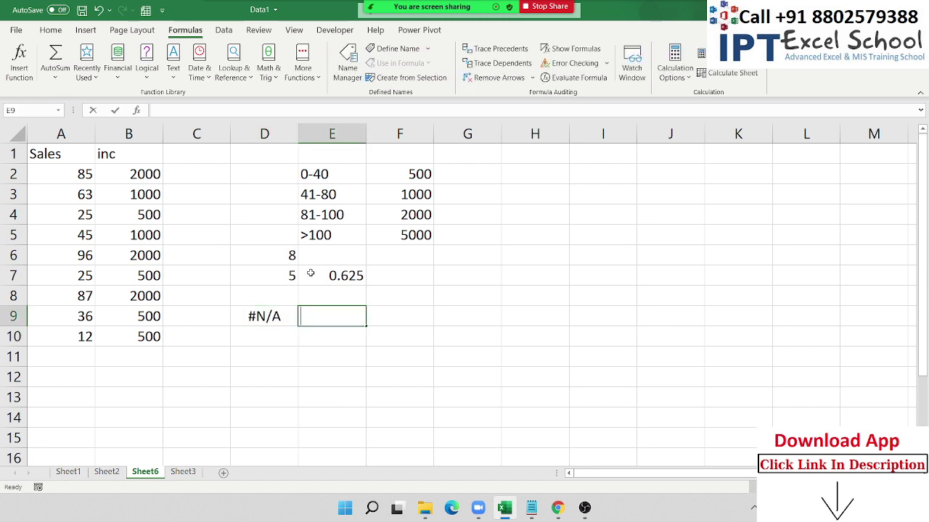
text(=if)
key(Down)
key(Down)
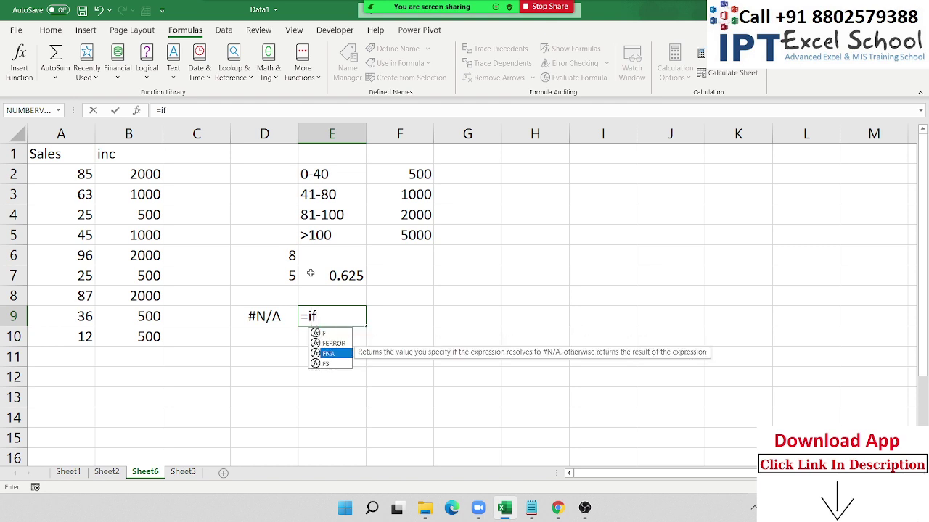
key(Tab)
key(Left)
text(,)
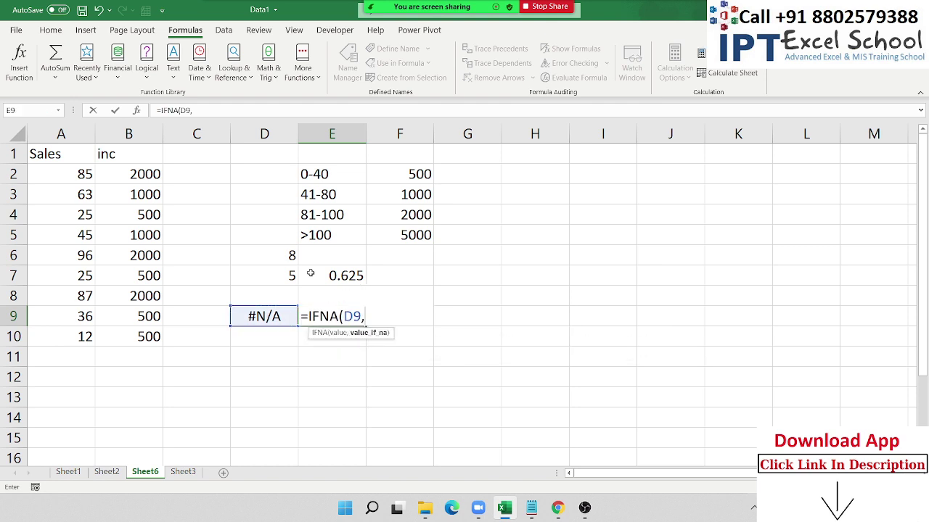
text("NOT)
text("))
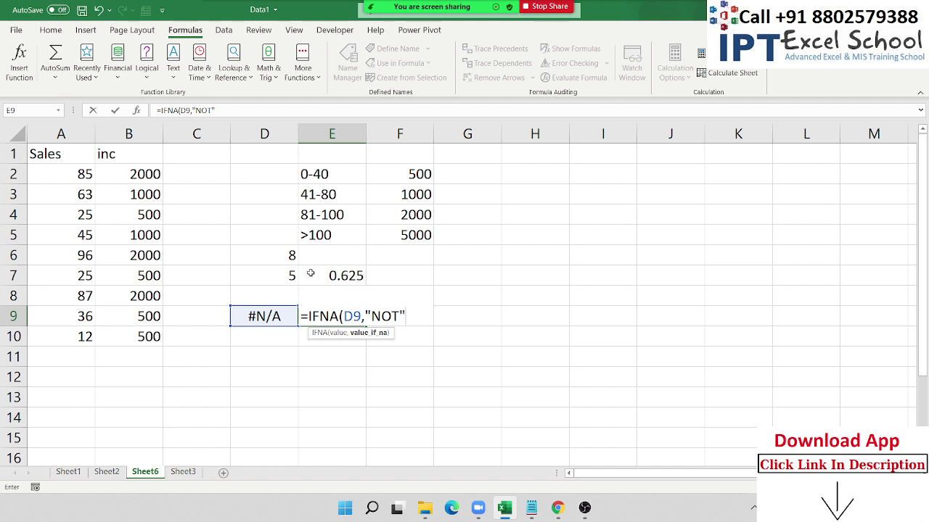
key(Return)
key(Up)
key(Left)
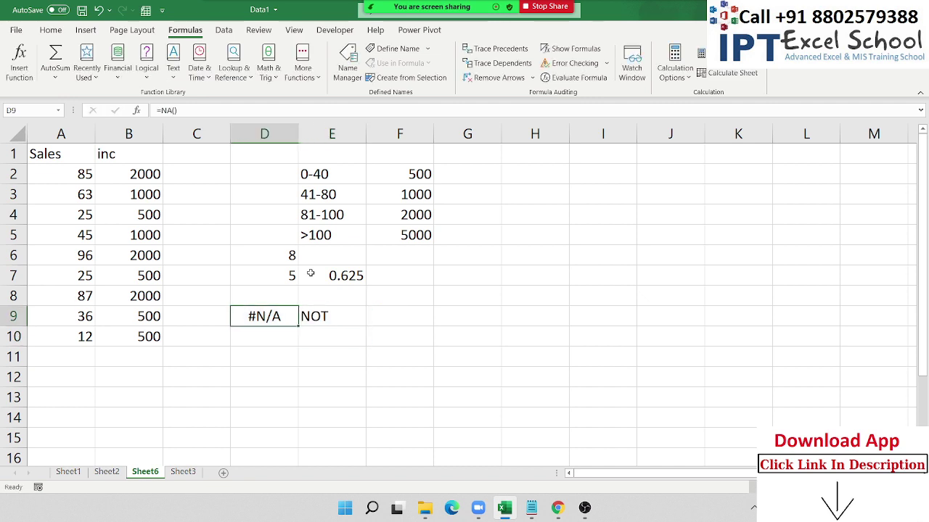
Step: Replace D9's formula with a division of D8 by C8
text(=)
key(Up)
key(Up)
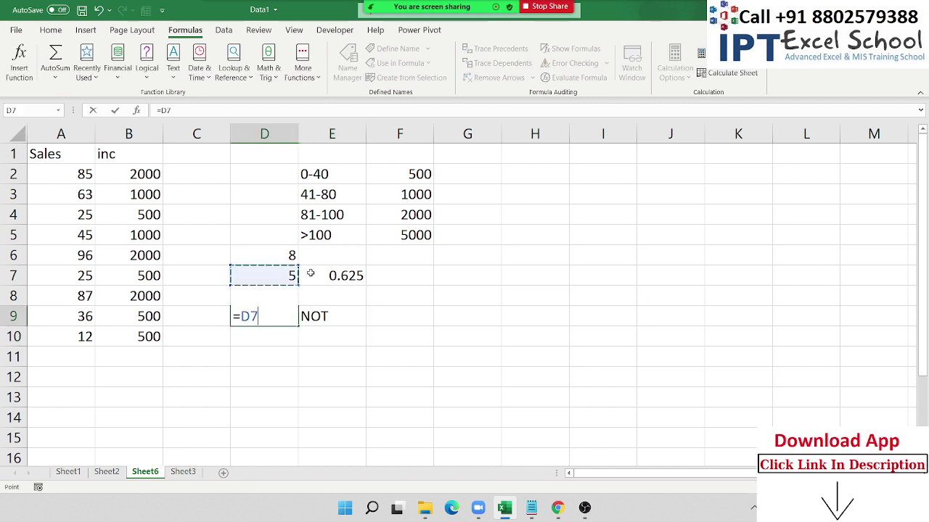
key(Down)
text(/)
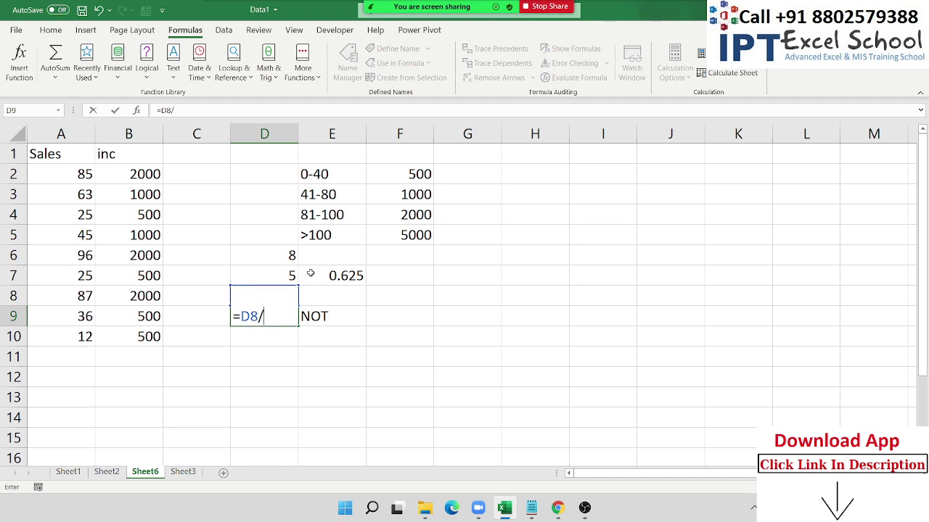
key(Left)
key(Left)
key(Up)
key(Right)
key(Return)
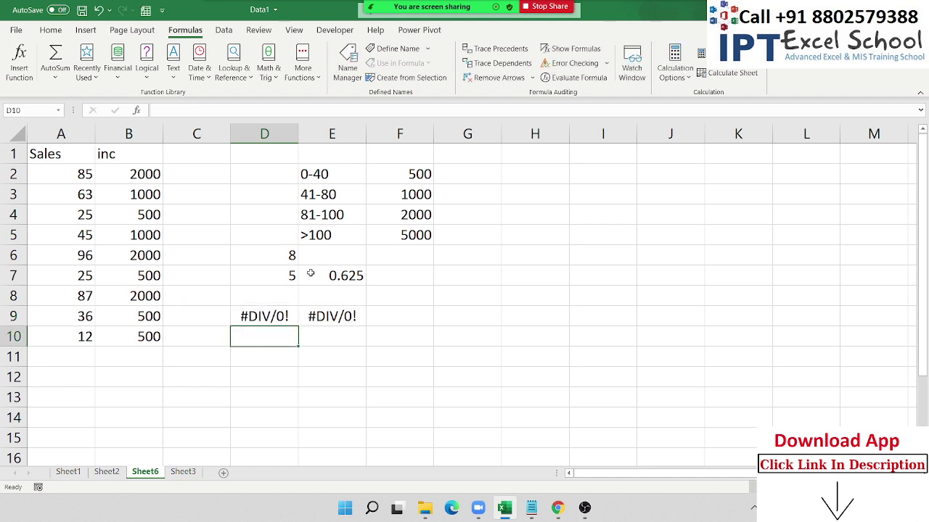
Step: Review E9's IFNA formula unchanged, then undo D9 back to =NA()
key(Up)
key(Right)
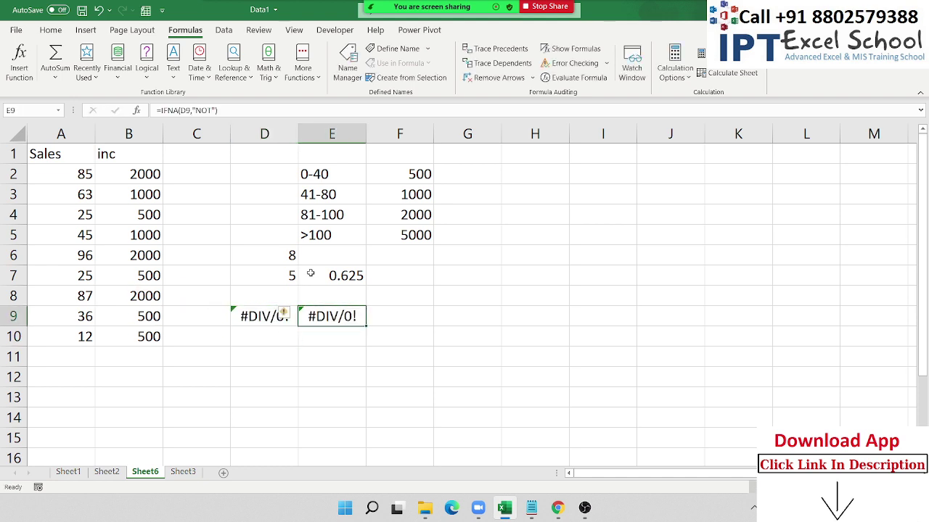
key(F2)
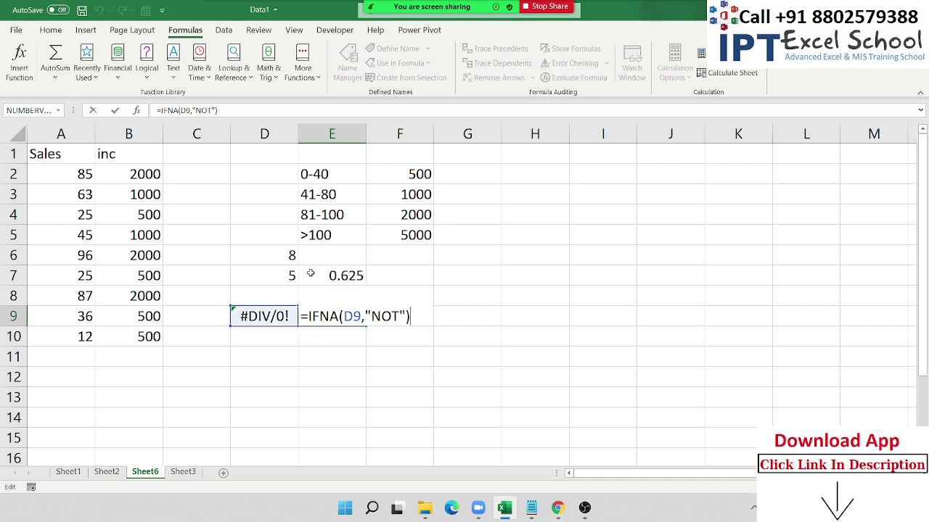
key(Escape)
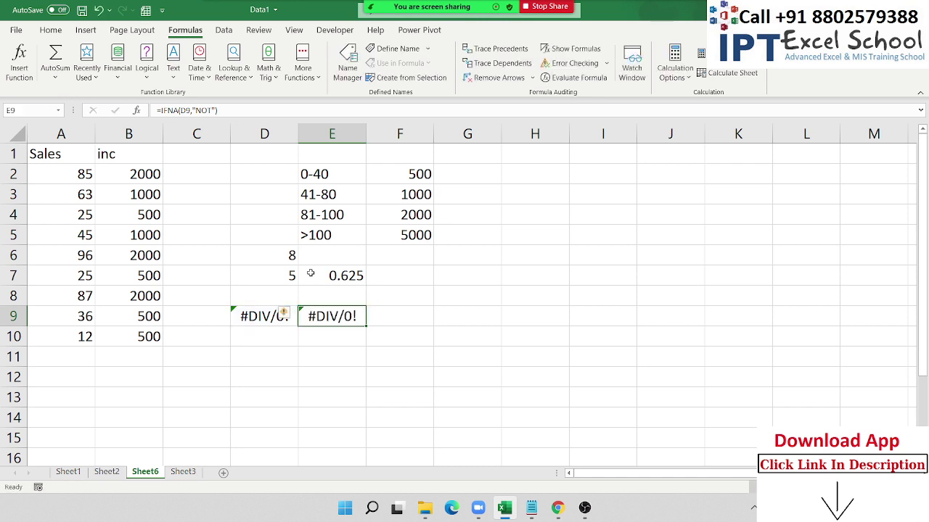
key(ctrl+z)
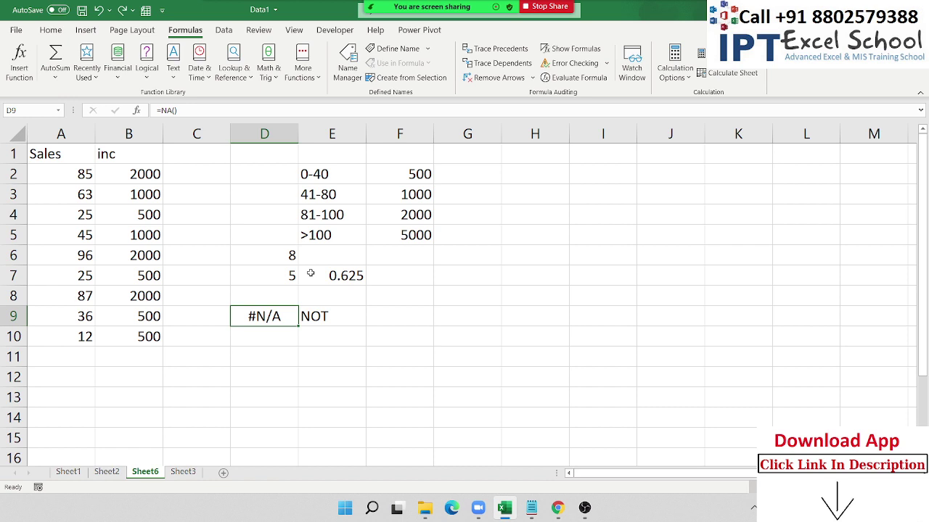
Step: Inspect the IFERROR formula in E7 and leave it unchanged
key(Right)
key(Up)
key(Up)
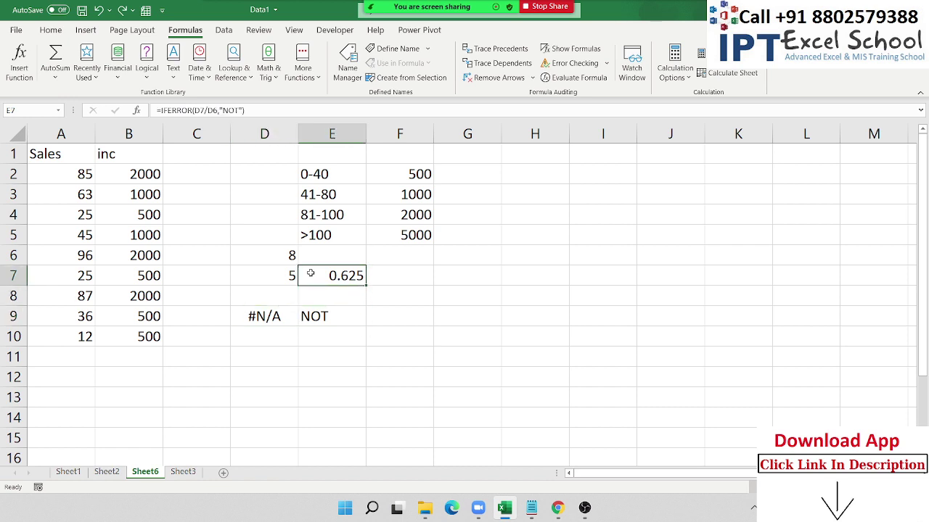
key(F2)
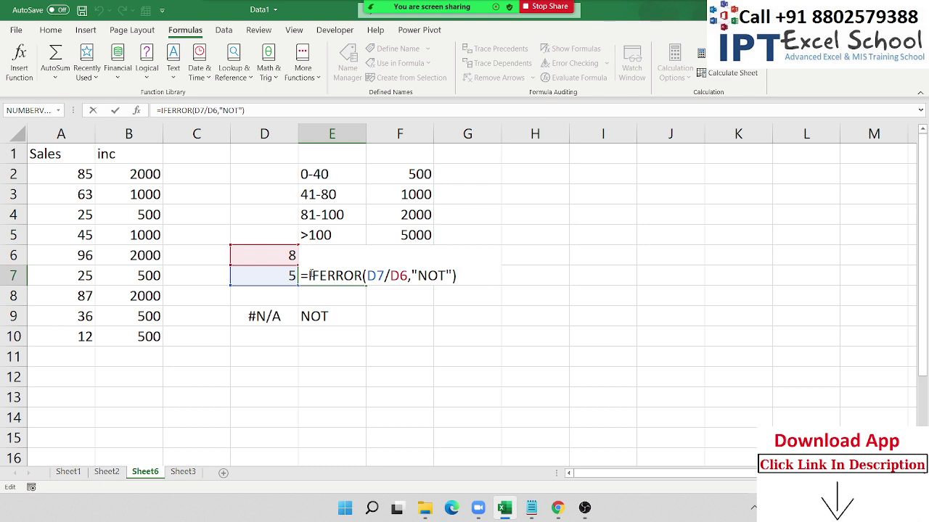
key(ctrl+Return)
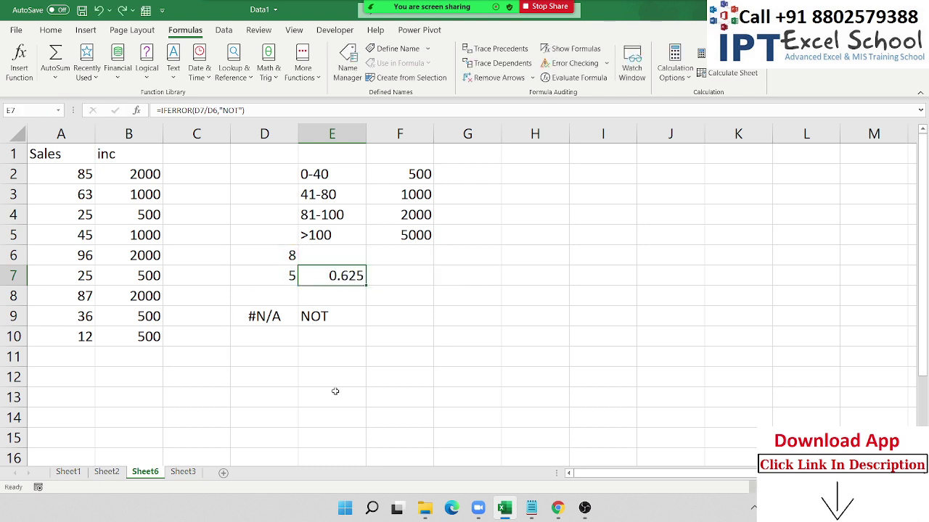
Step: Browse the Formulas > Logical function list and review the D9 and E9 cells
click(323, 361)
click(147, 72)
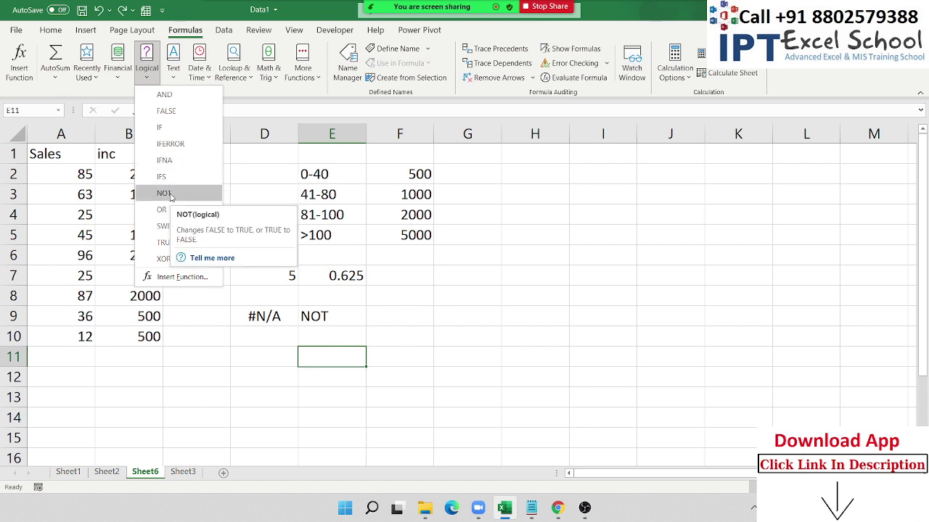
click(415, 297)
click(314, 314)
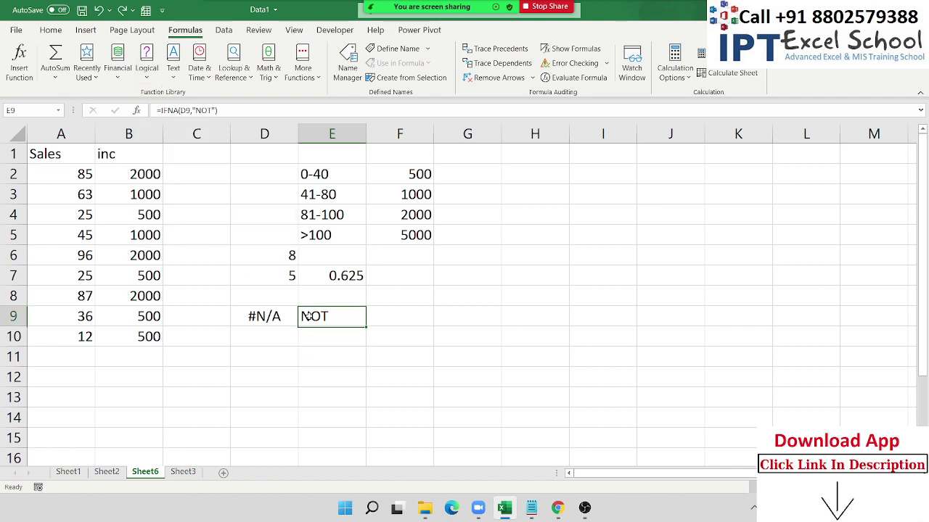
click(250, 313)
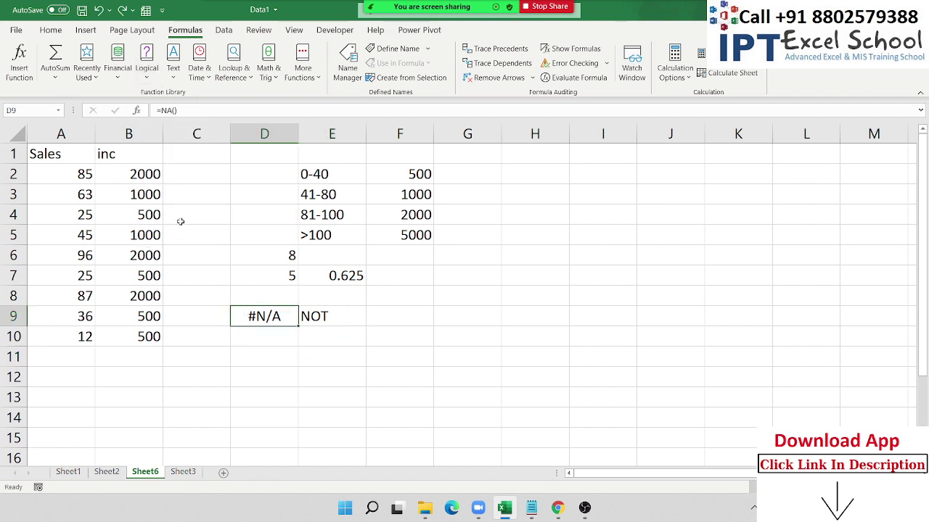
click(218, 174)
Step: Insert a blank column at D with Ctrl+Plus
click(243, 132)
key(ctrl+shift+plus)
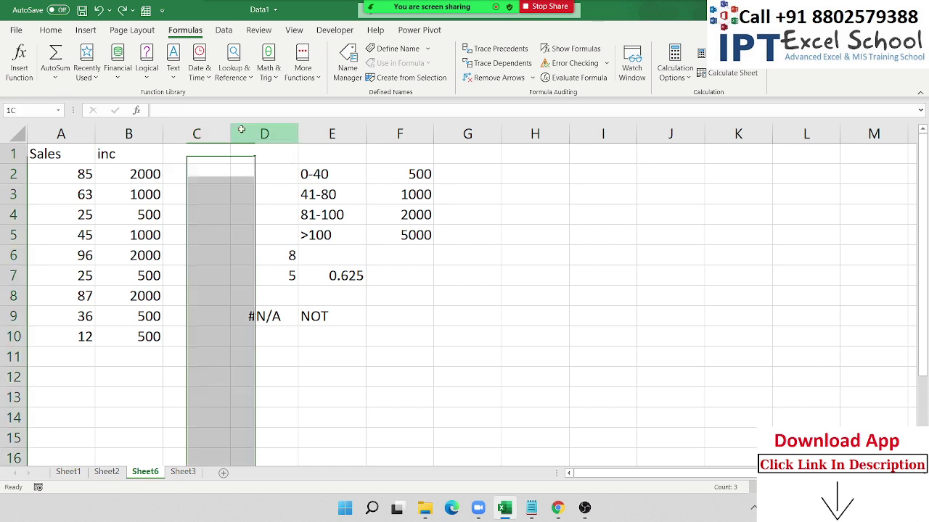
key(Left)
key(Down)
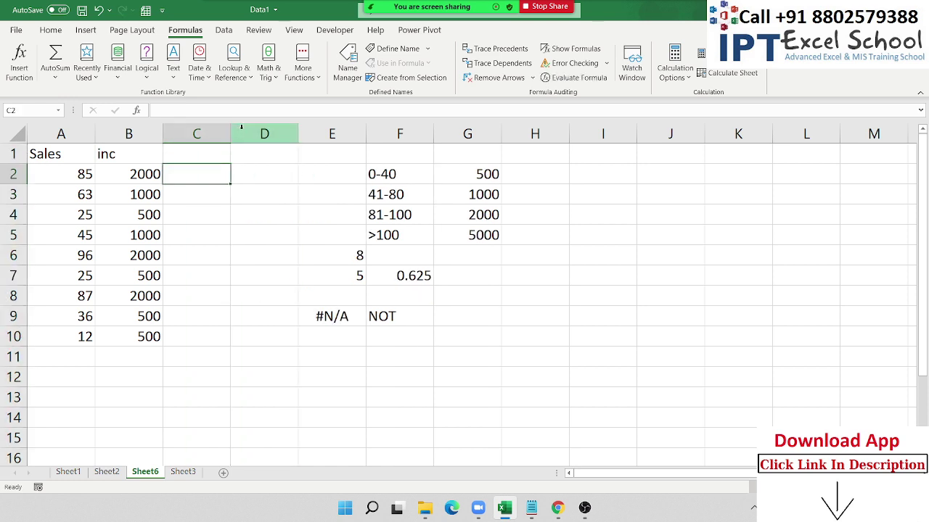
Step: Enter =IF(NOT(A2>50),"OK","Pending") in C2, returning Pending for sales of 85
text(=)
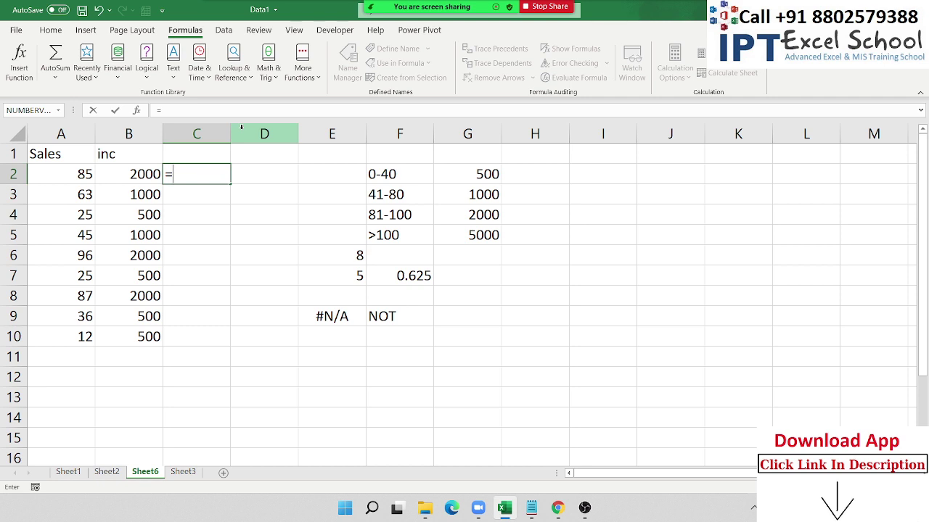
text(IF()
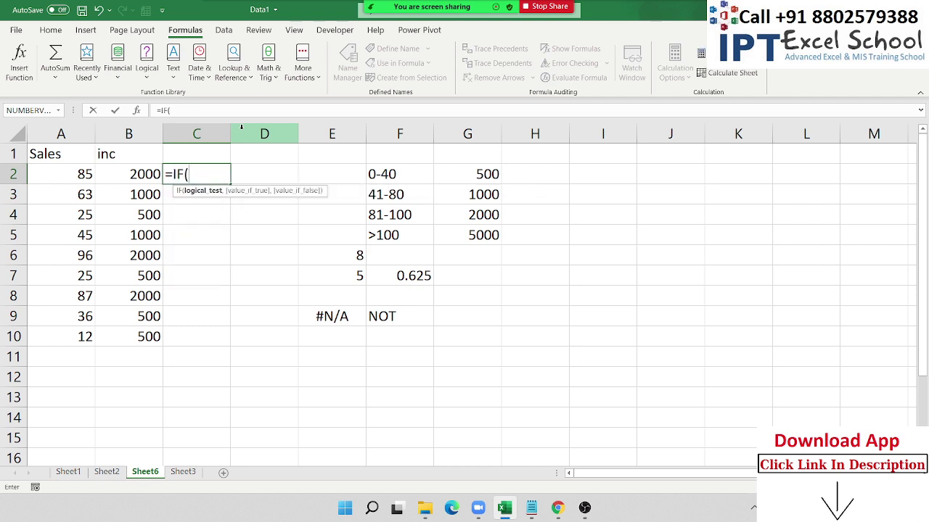
text(not)
key(Tab)
key(Left)
key(Left)
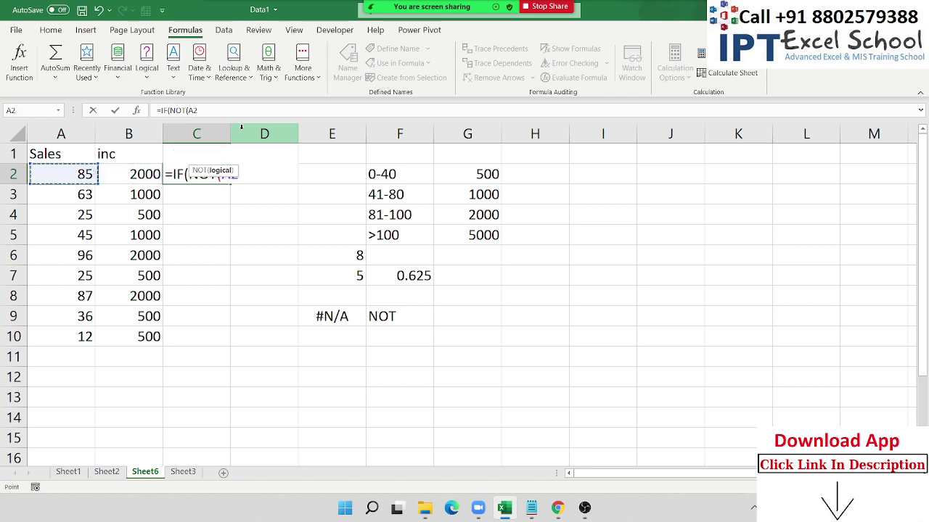
text(>50)
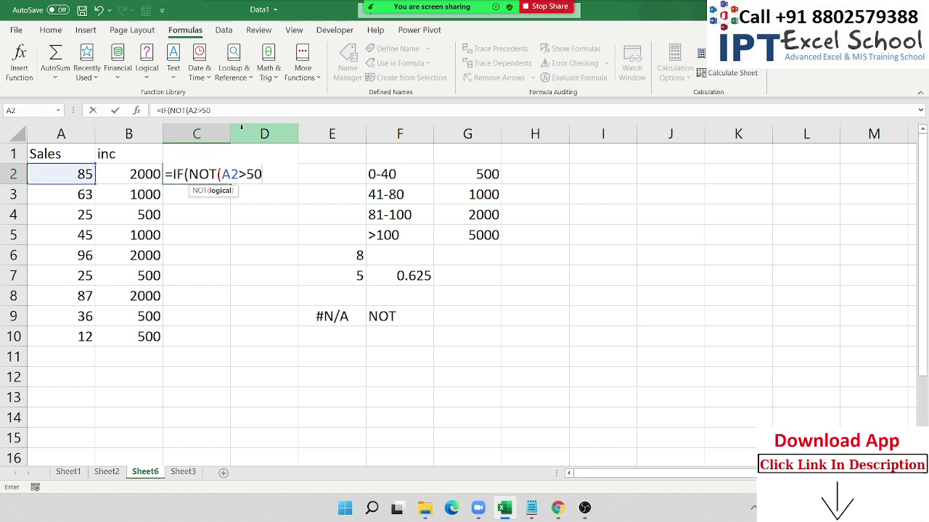
text(),"OK)
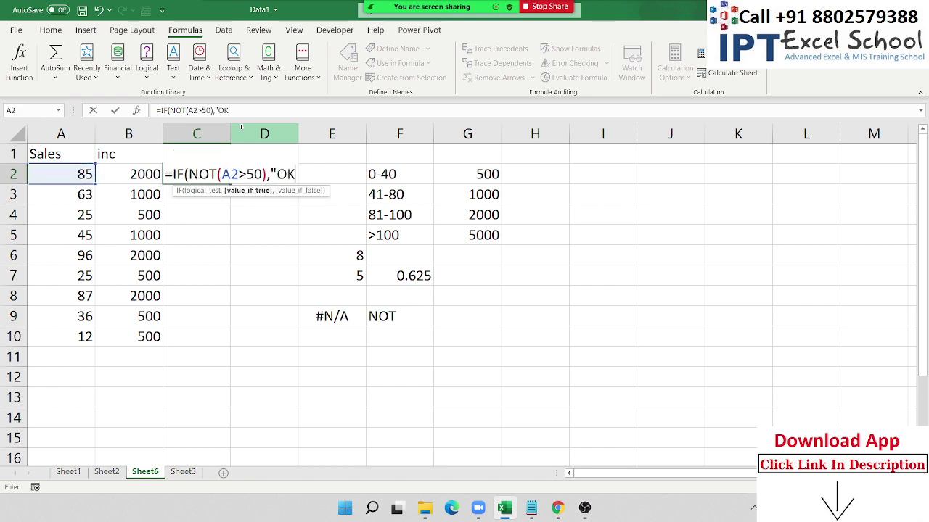
text(",")
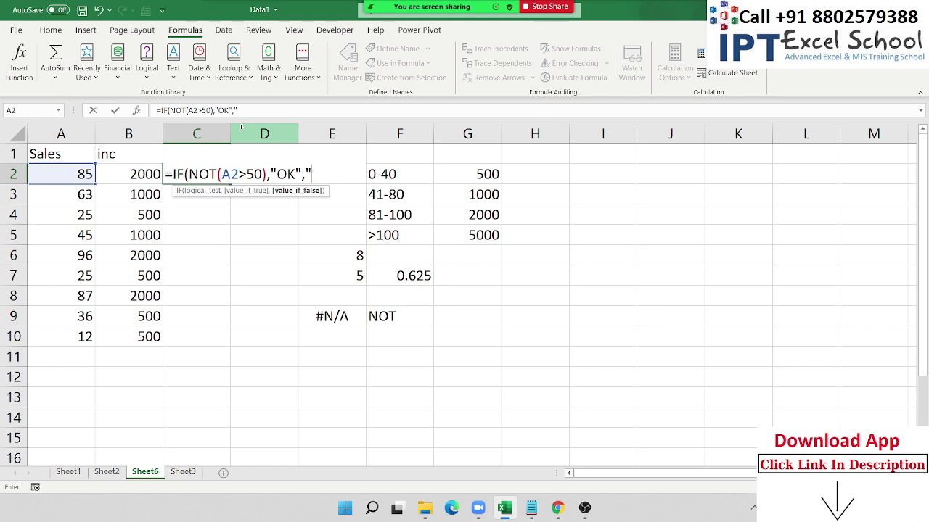
text(Pen)
text(ding"))
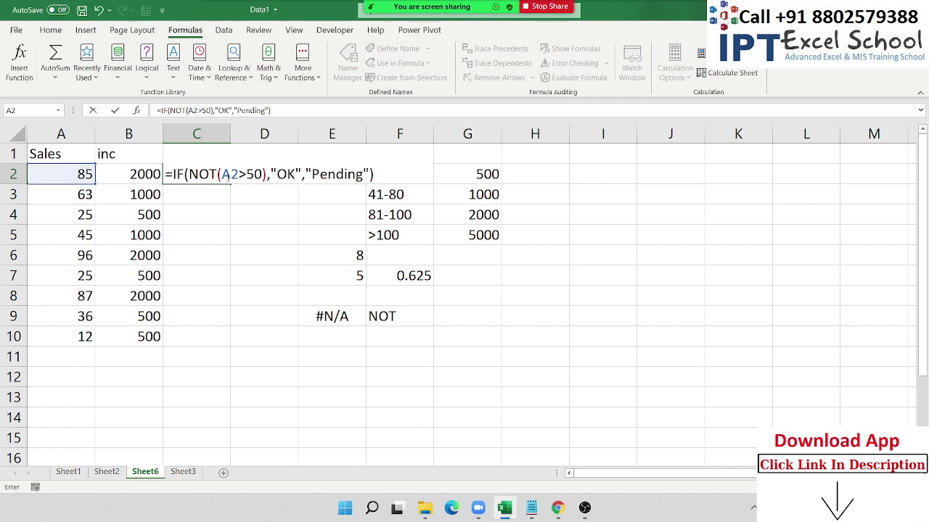
drag(231, 174, 262, 174)
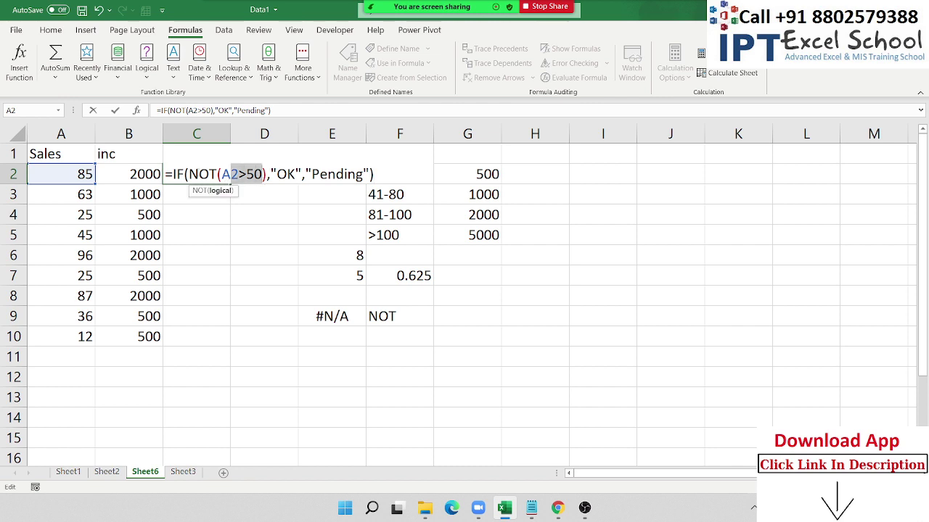
key(Return)
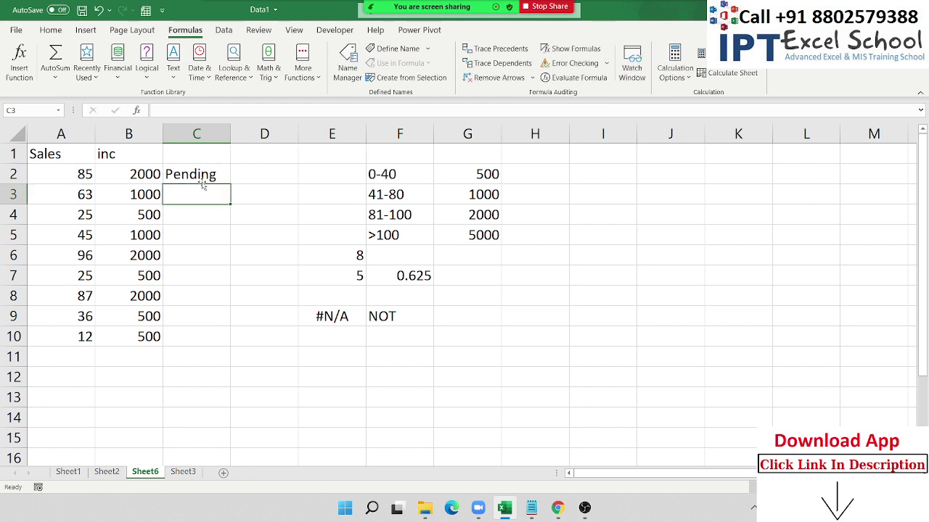
Step: Inspect the C2 status formula, highlighting its A2 reference and NOT function
click(202, 176)
double_click(202, 176)
triple_click(237, 173)
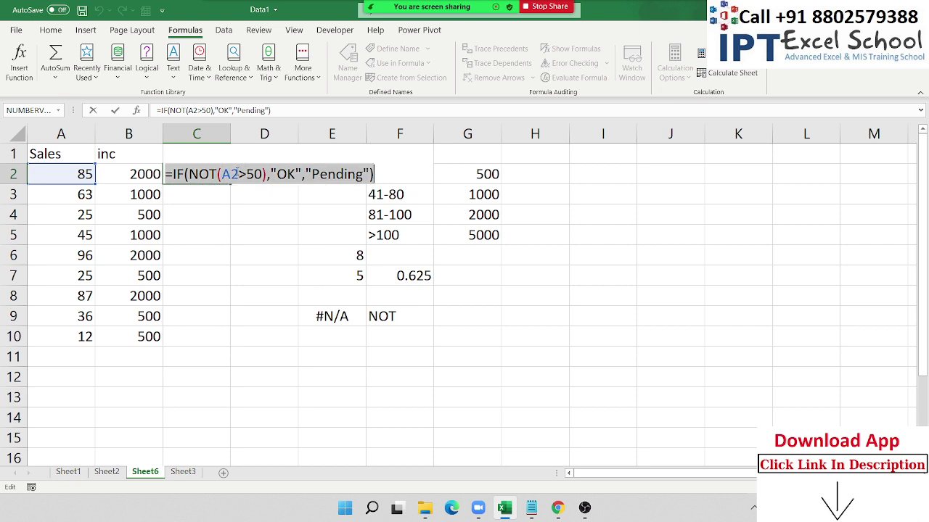
double_click(237, 173)
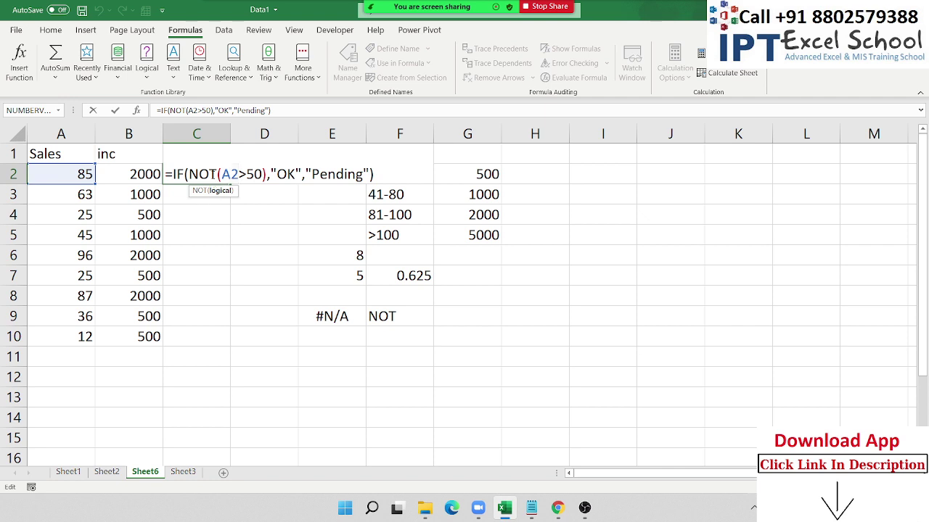
double_click(207, 174)
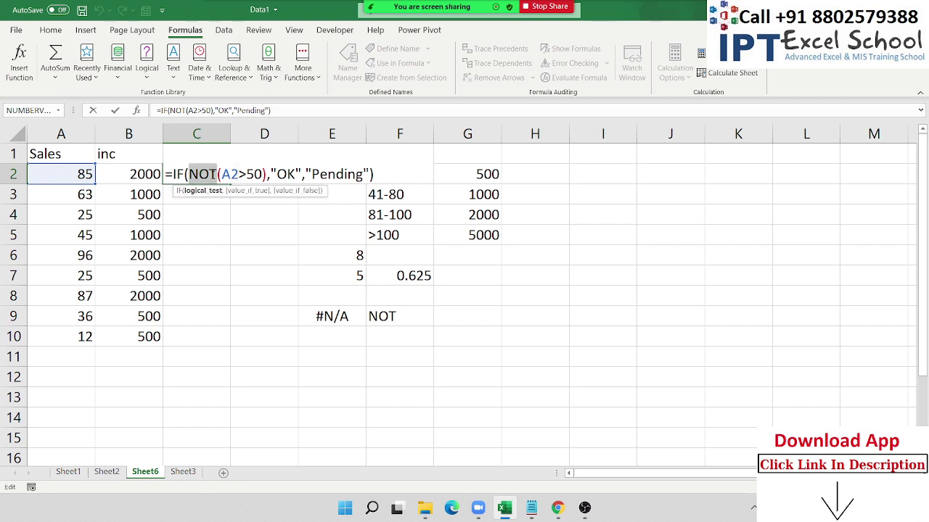
key(Return)
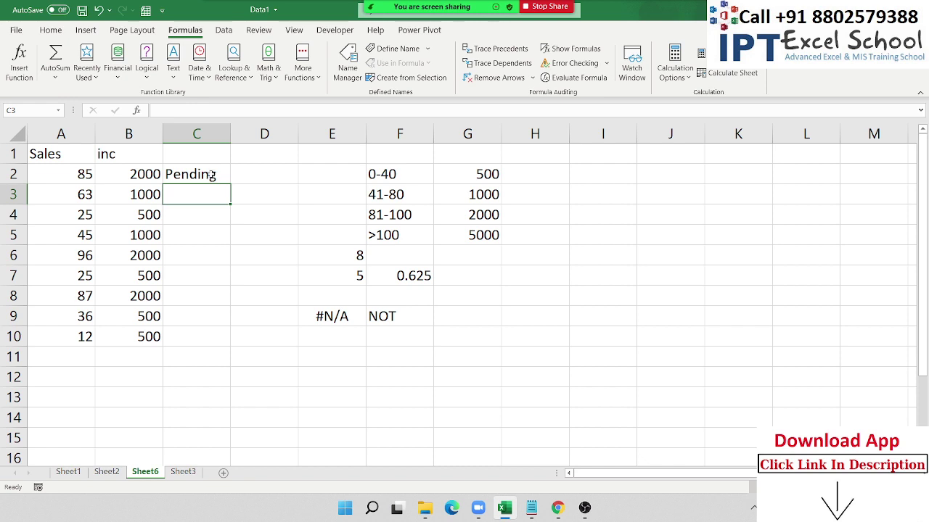
Step: Select C5 and bring up the Formulas > Logical function list
click(211, 175)
click(220, 238)
click(146, 76)
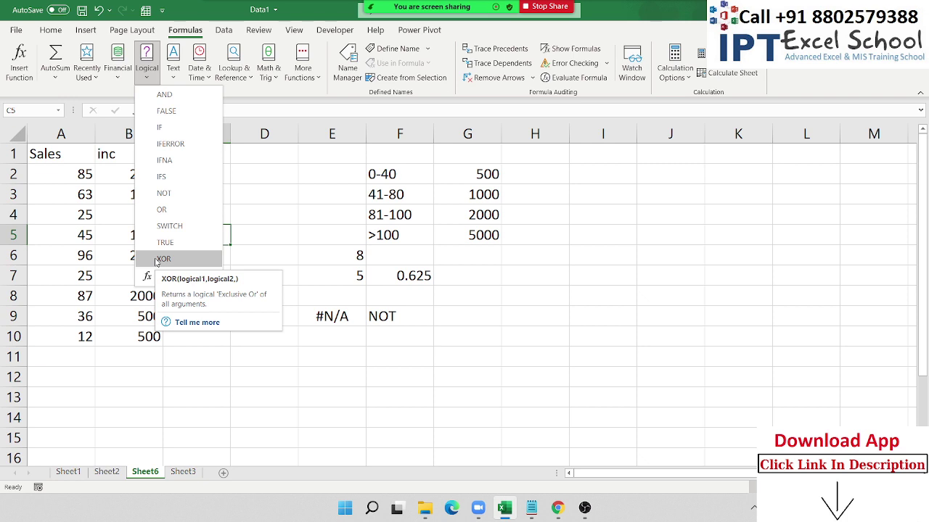
click(556, 167)
click(583, 163)
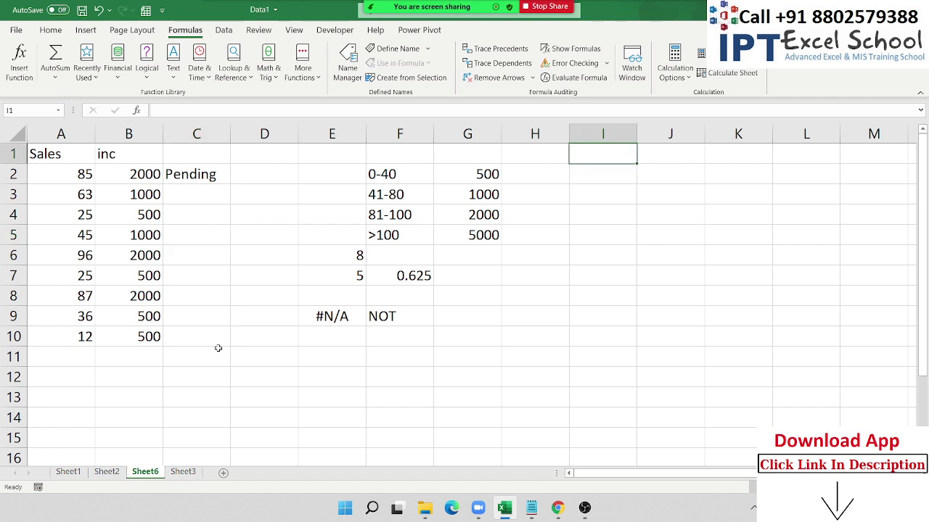
click(178, 84)
click(147, 72)
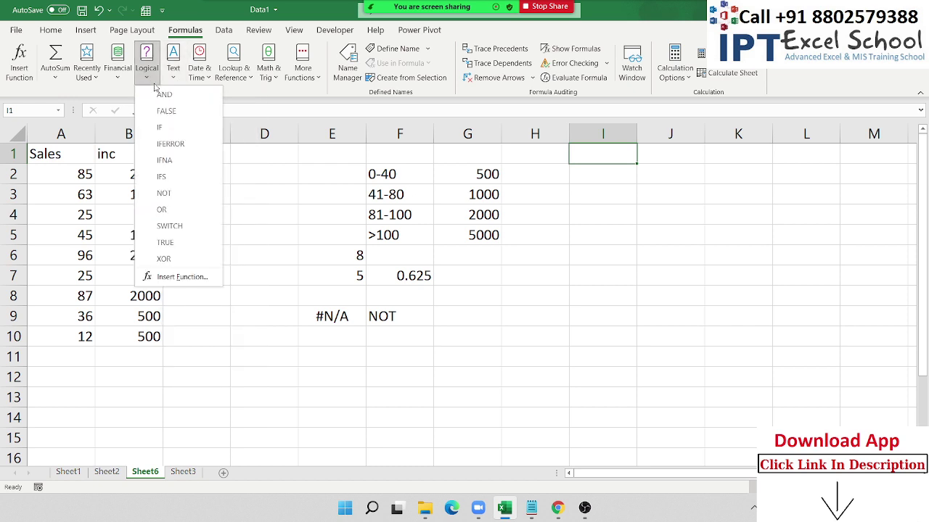